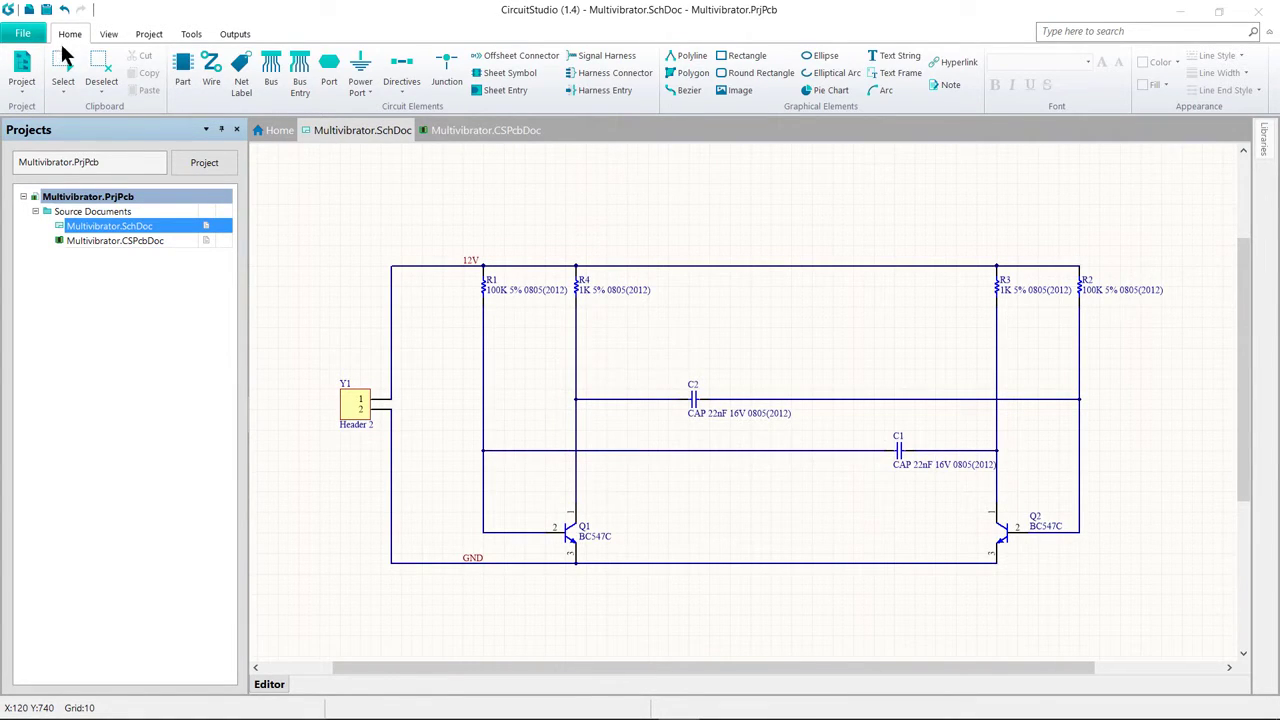
# Review every section of the Multivibrator project options, from Error Reporting and Connection Matrix through Search Paths and Parameters.
pyautogui.click(24, 84)
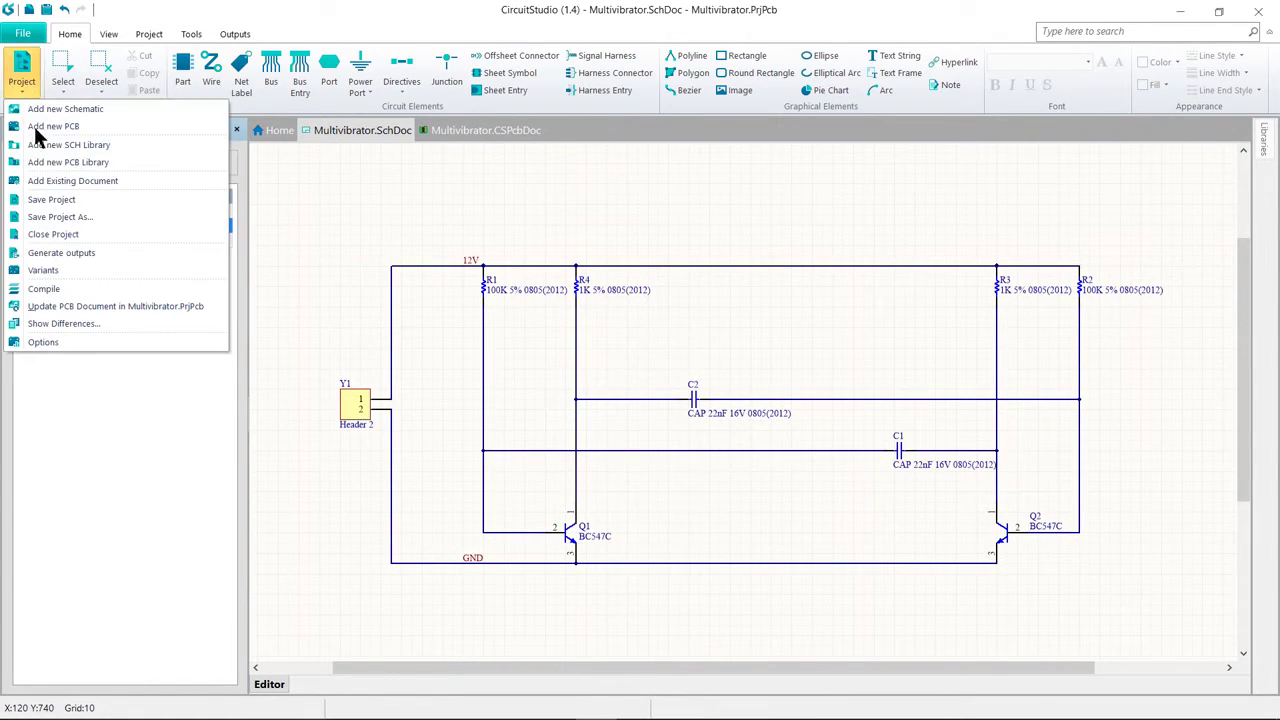
pyautogui.click(58, 342)
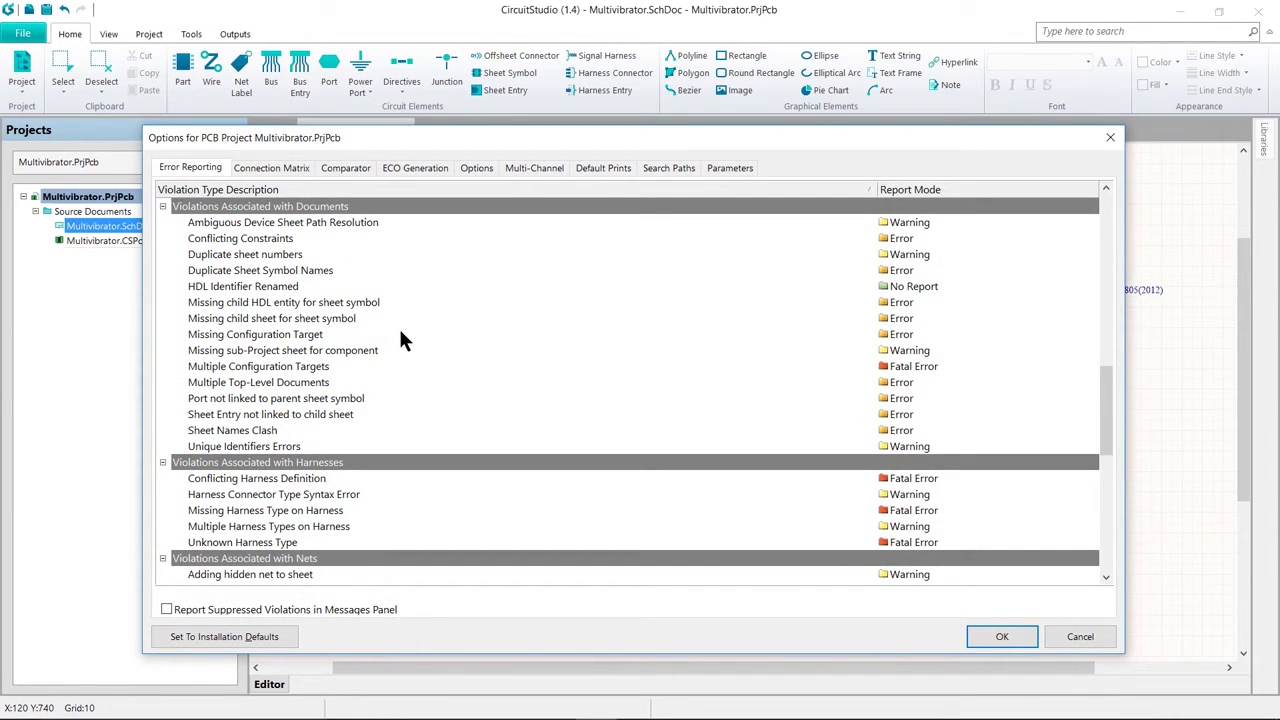
pyautogui.click(250, 170)
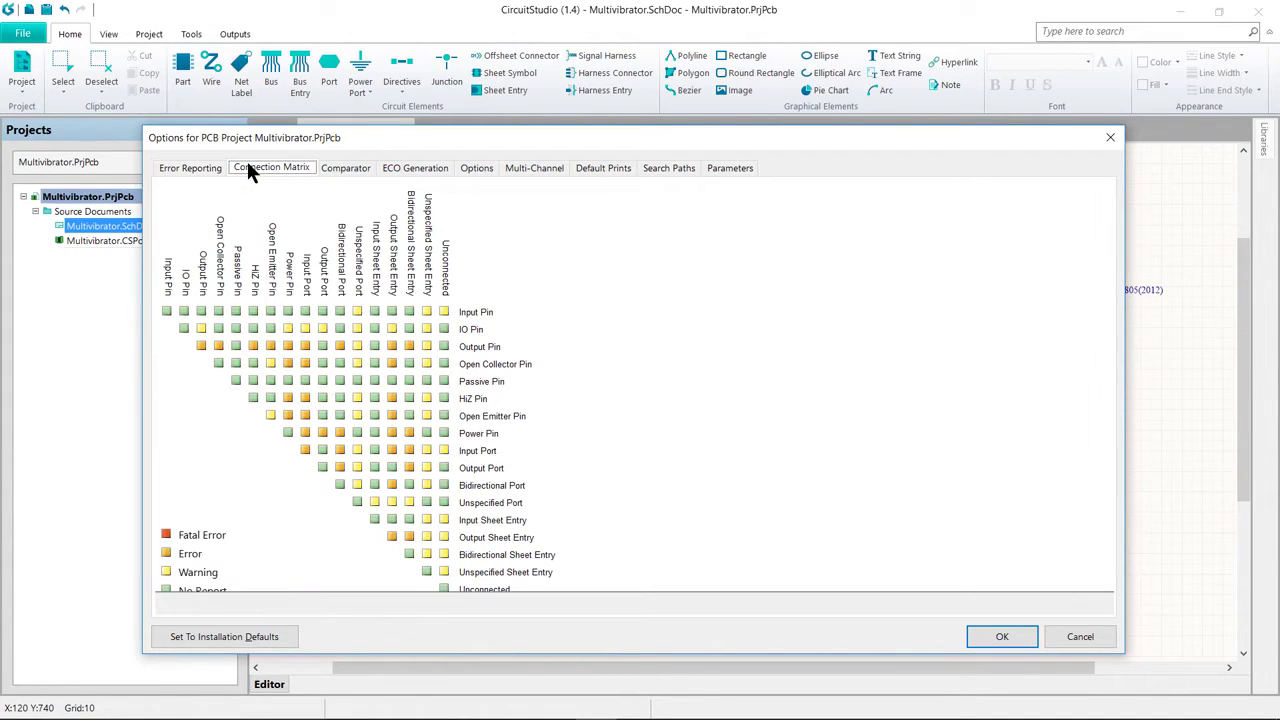
pyautogui.click(330, 172)
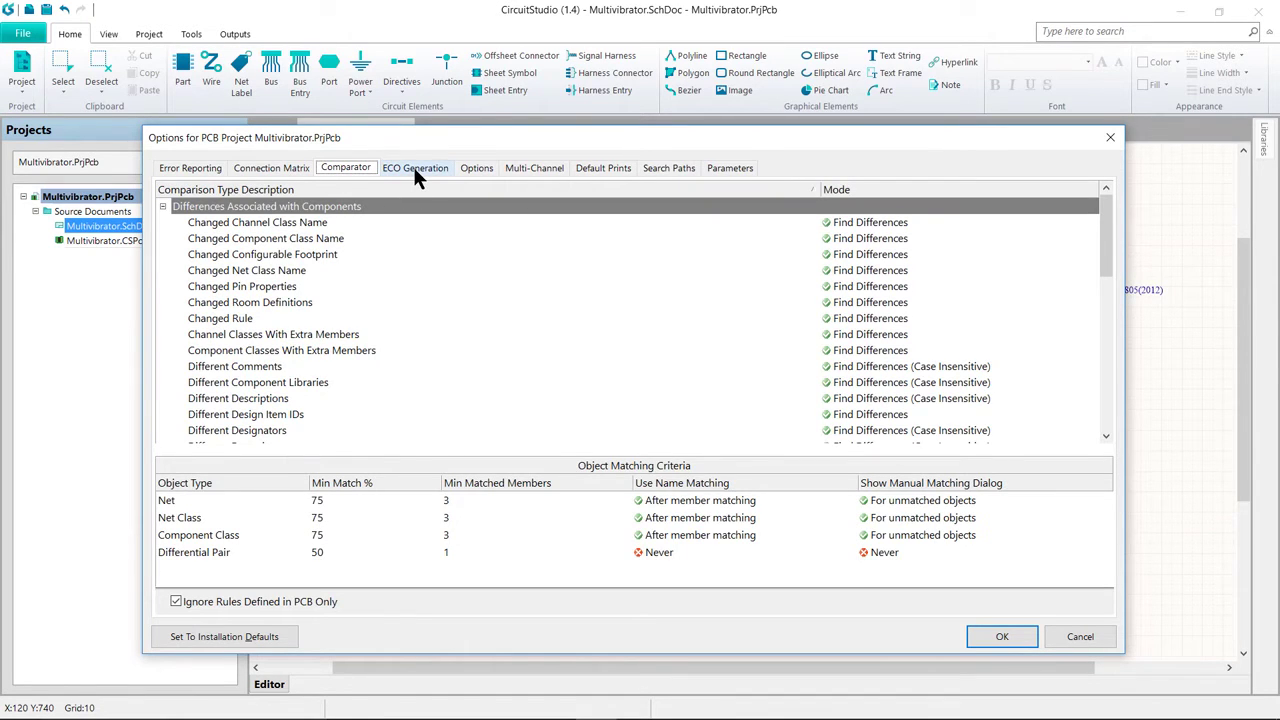
pyautogui.click(415, 170)
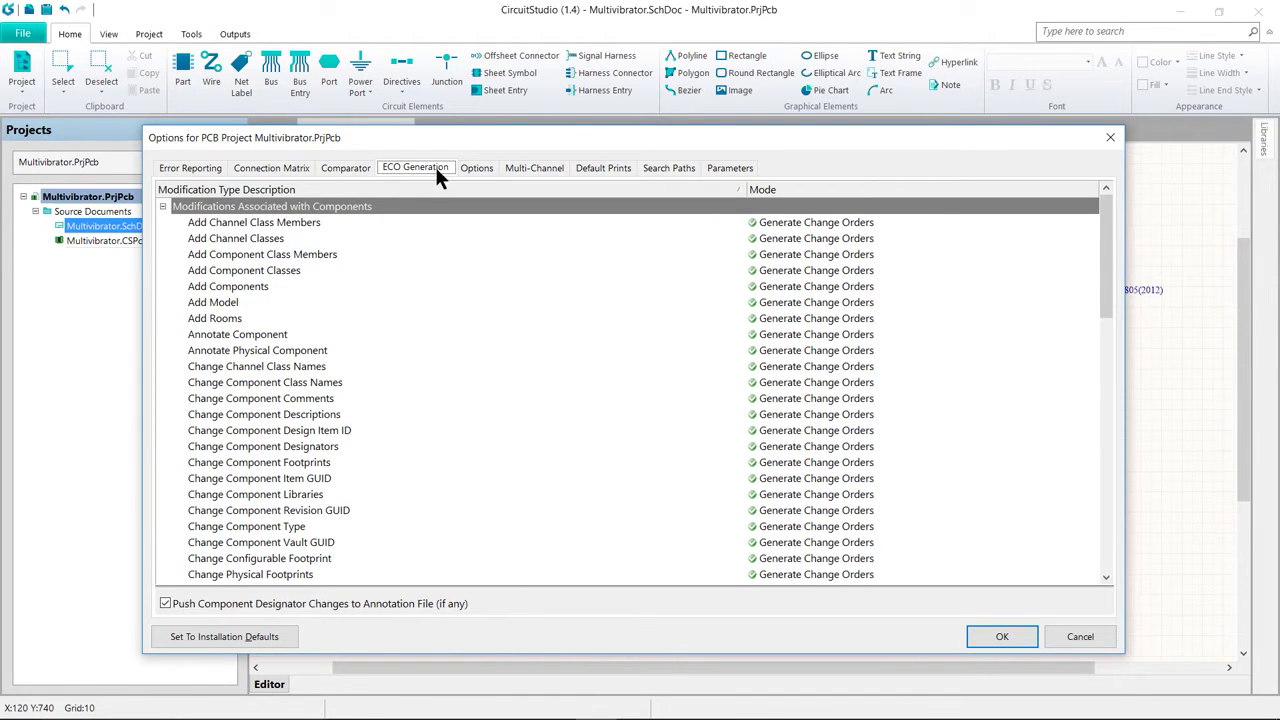
pyautogui.click(478, 172)
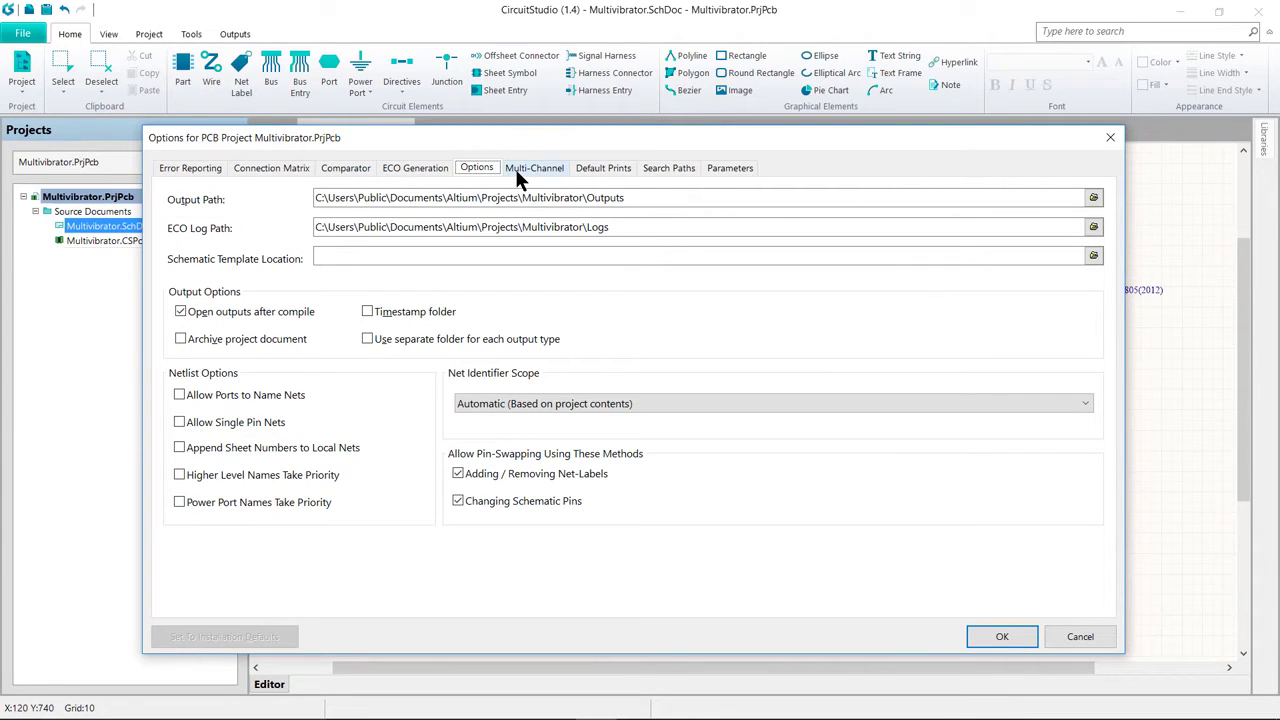
pyautogui.click(518, 176)
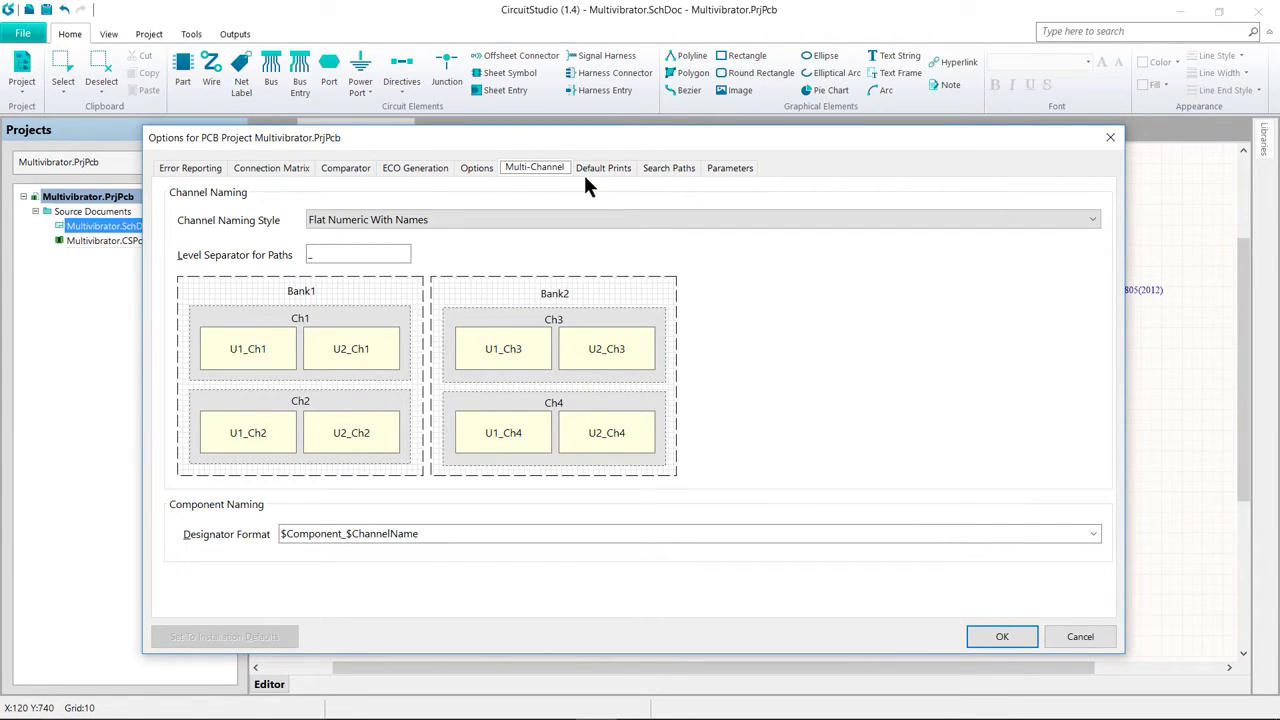
pyautogui.click(613, 168)
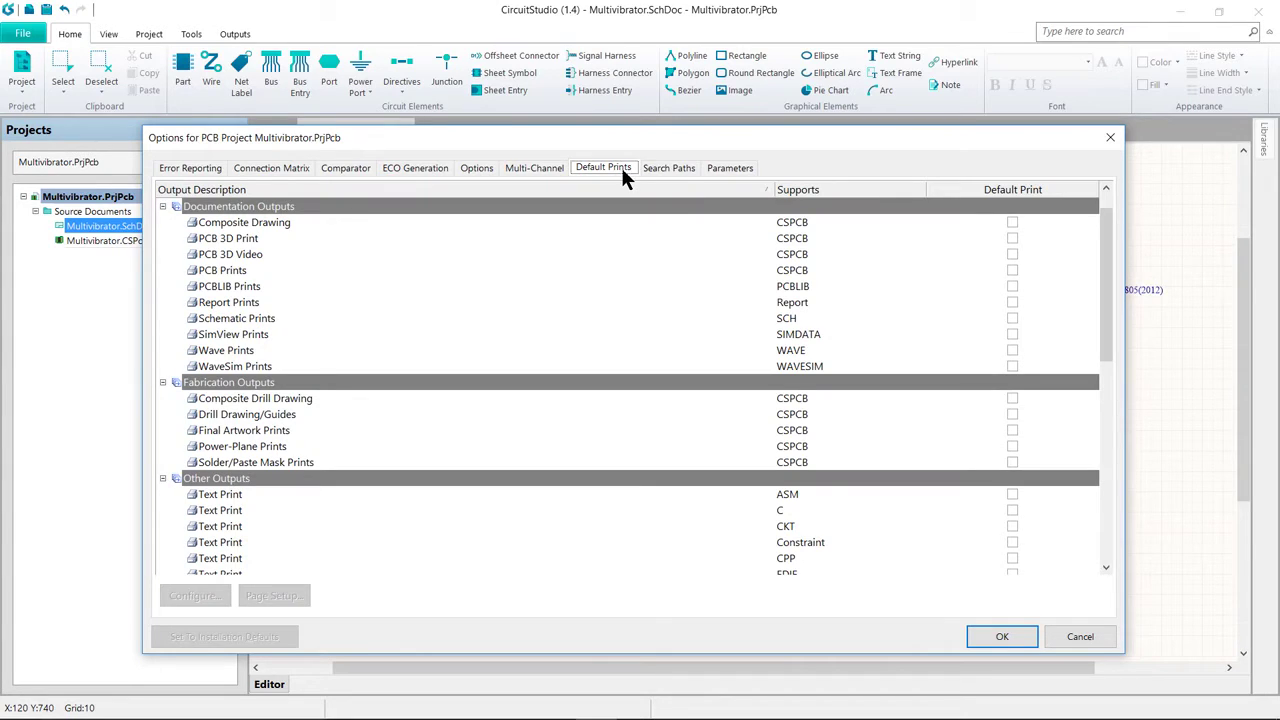
pyautogui.click(653, 168)
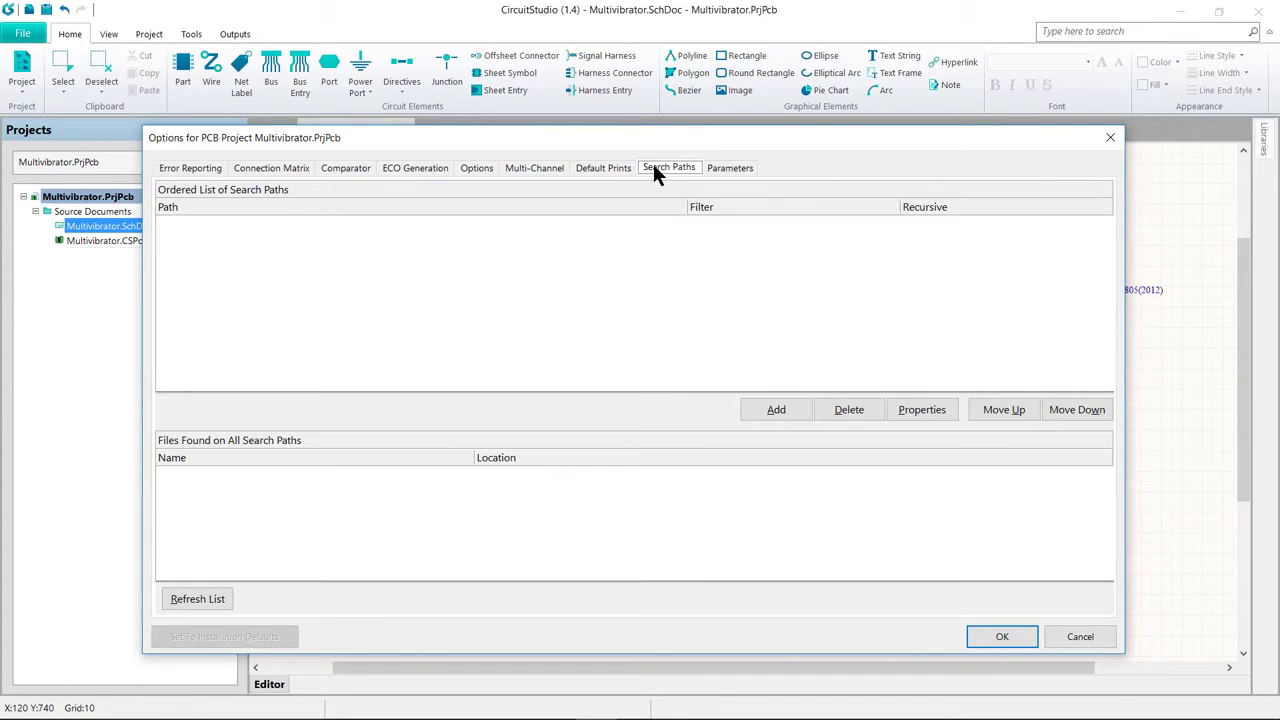
pyautogui.click(716, 170)
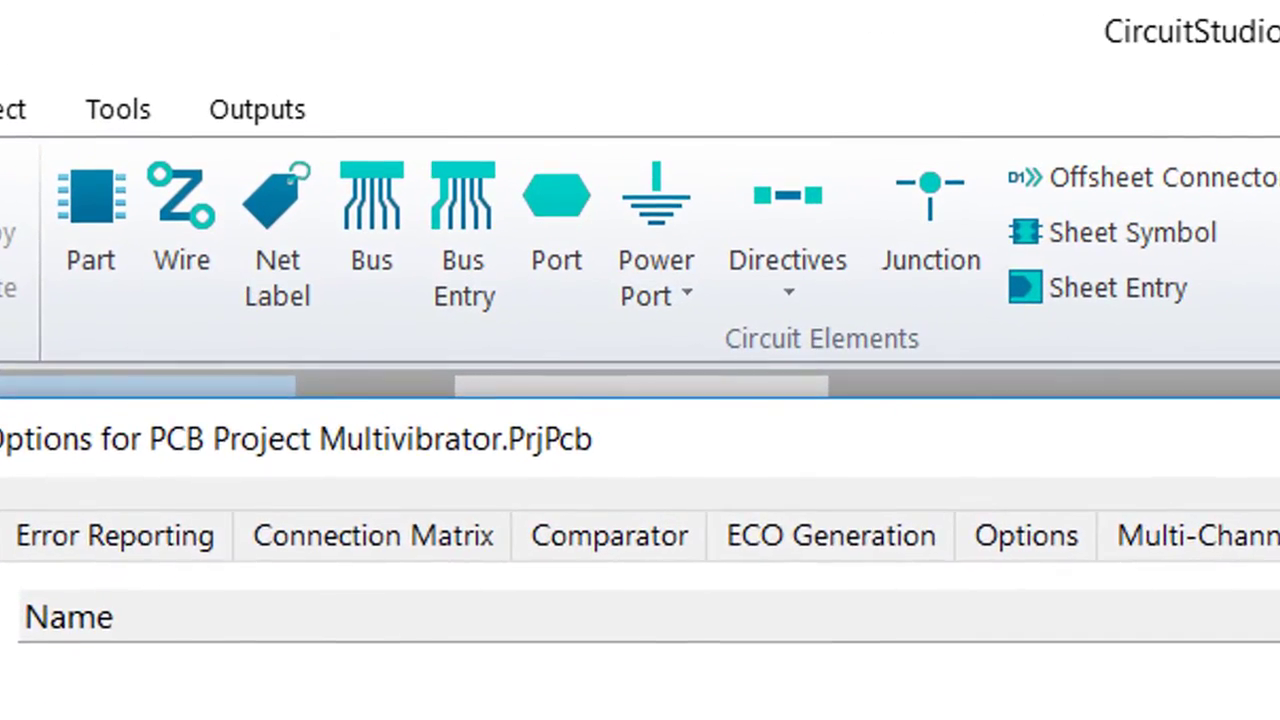
pyautogui.press('Return')
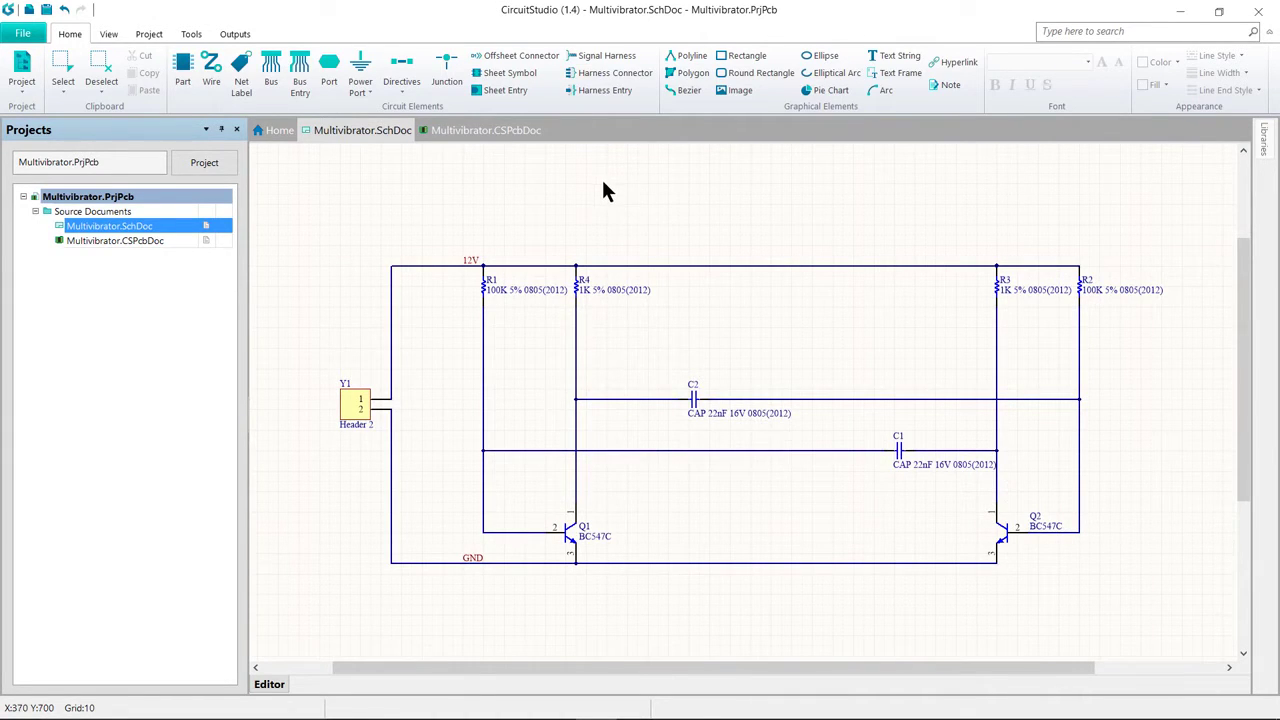
# Reset the connection matrix in the Multivibrator project options to its default violation levels.
pyautogui.click(22, 72)
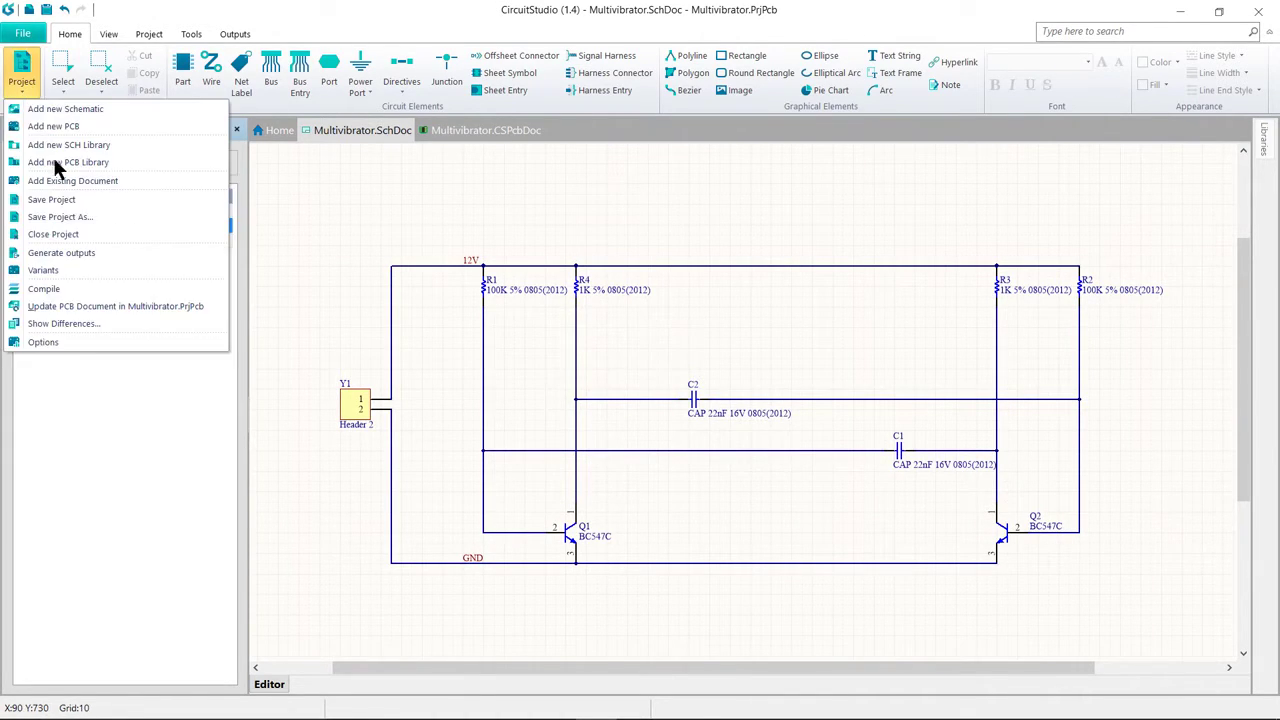
pyautogui.click(90, 343)
pyautogui.click(275, 170)
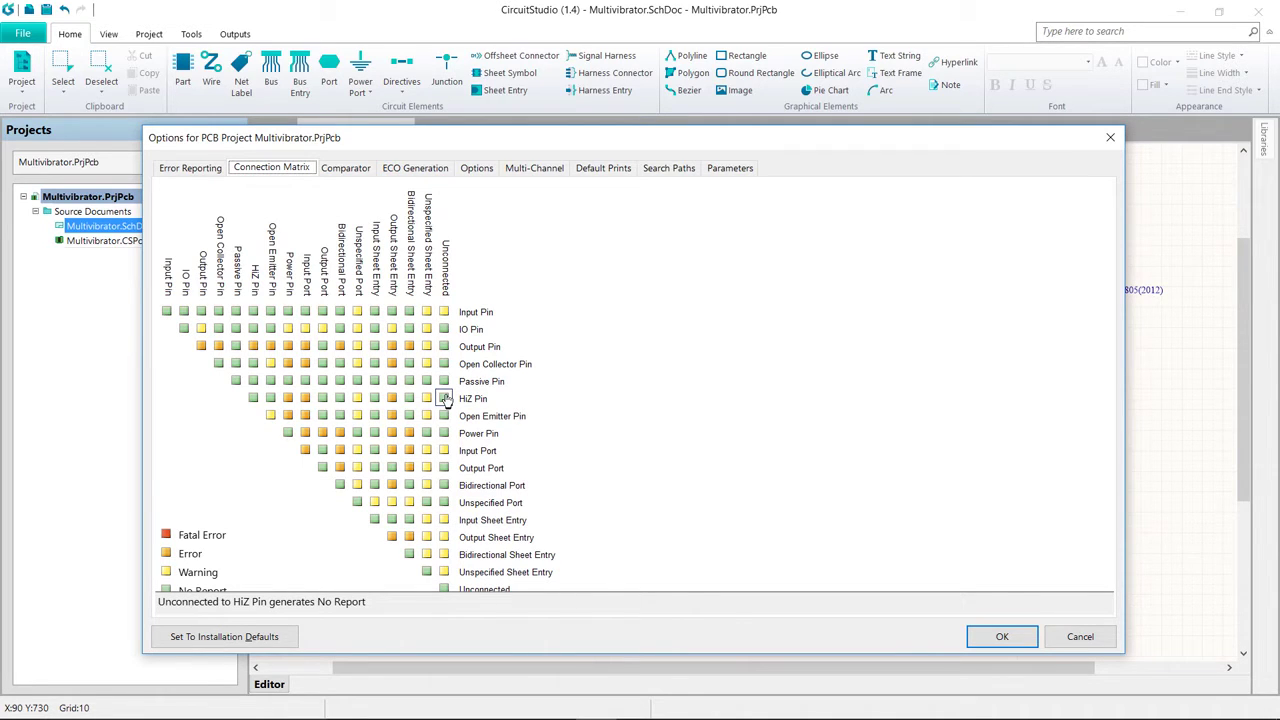
pyautogui.rightClick(580, 328)
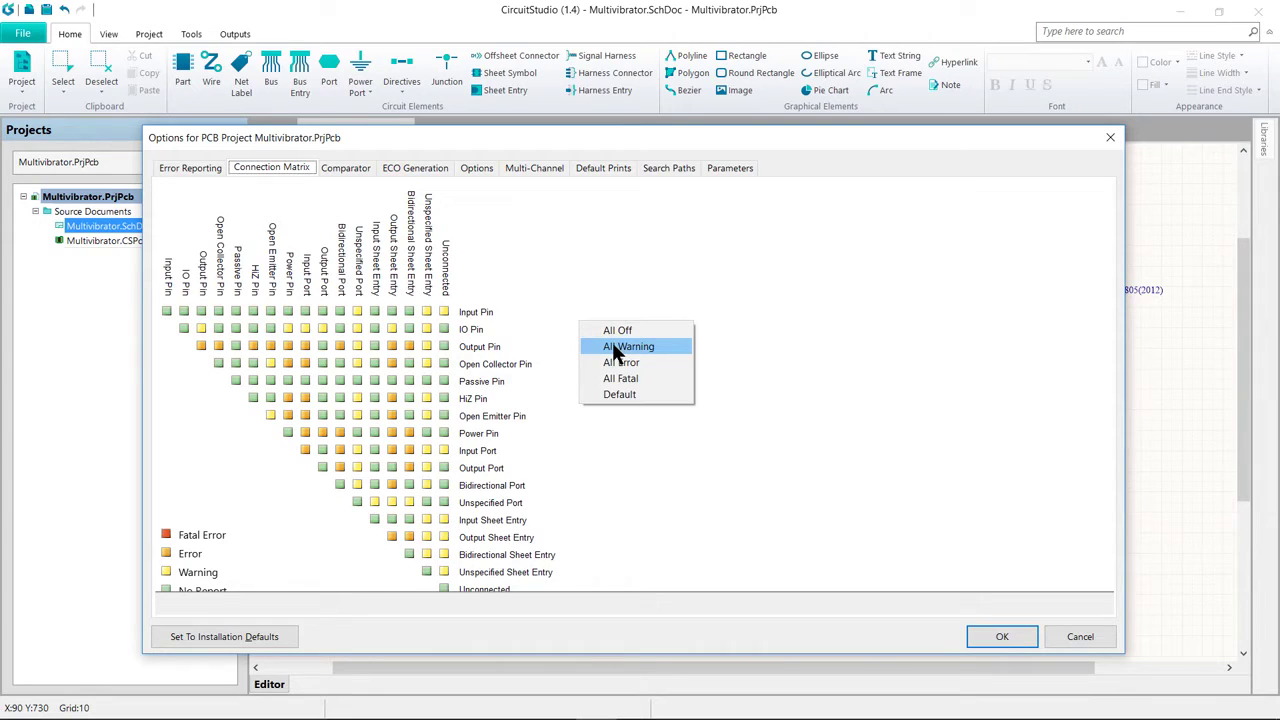
pyautogui.click(617, 396)
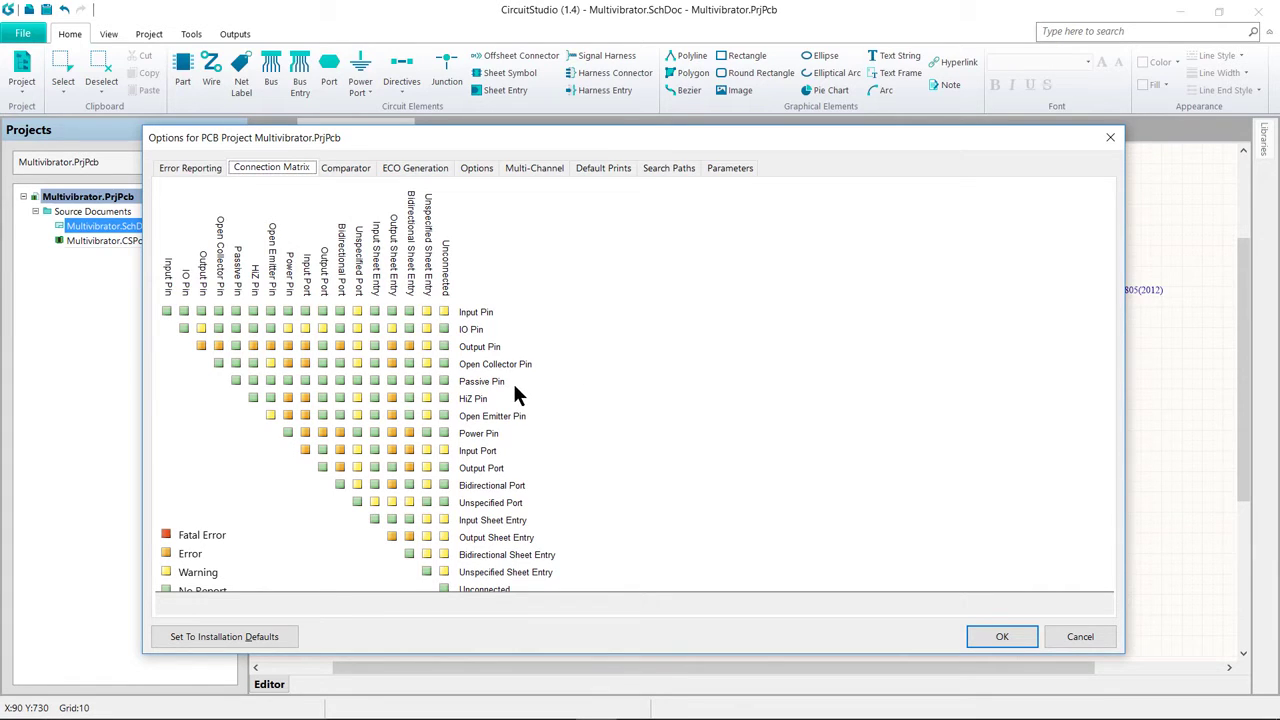
# Set the Unconnected to Passive Pin check to Error in the connection matrix and apply the project options after viewing the Comparator settings.
pyautogui.moveTo(447, 384)
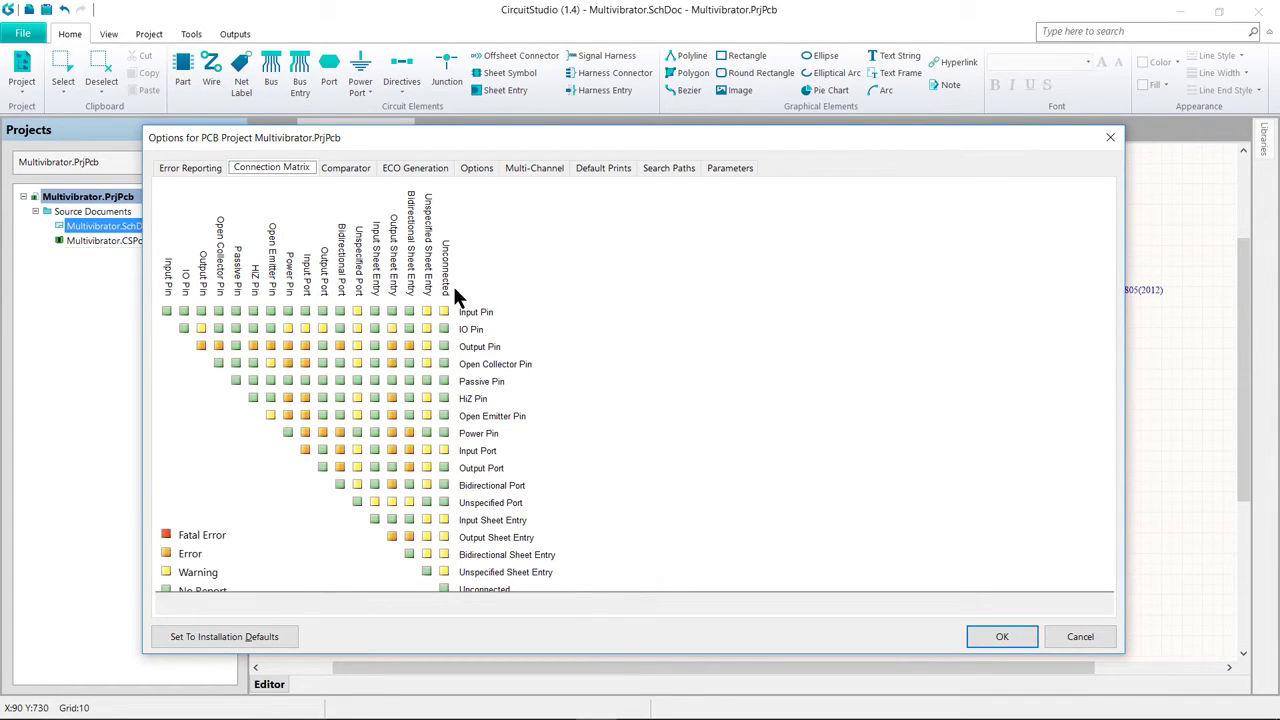
pyautogui.click(444, 381)
pyautogui.click(444, 381)
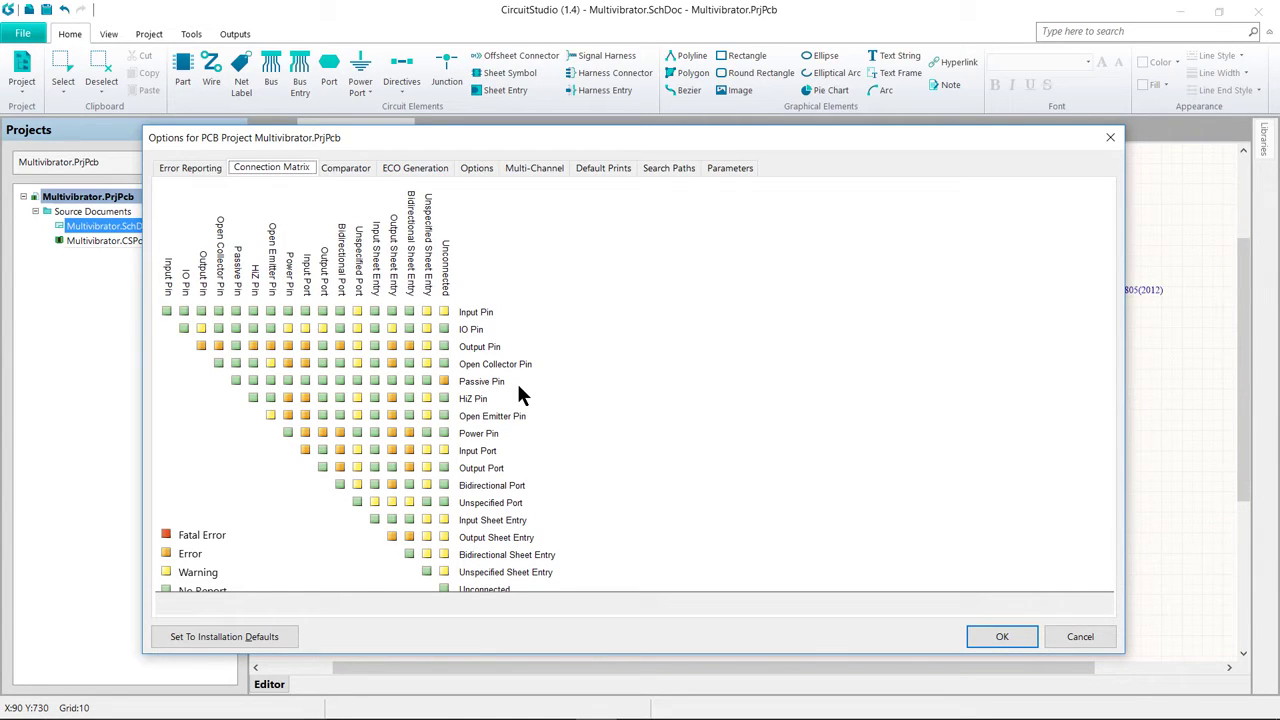
pyautogui.click(346, 168)
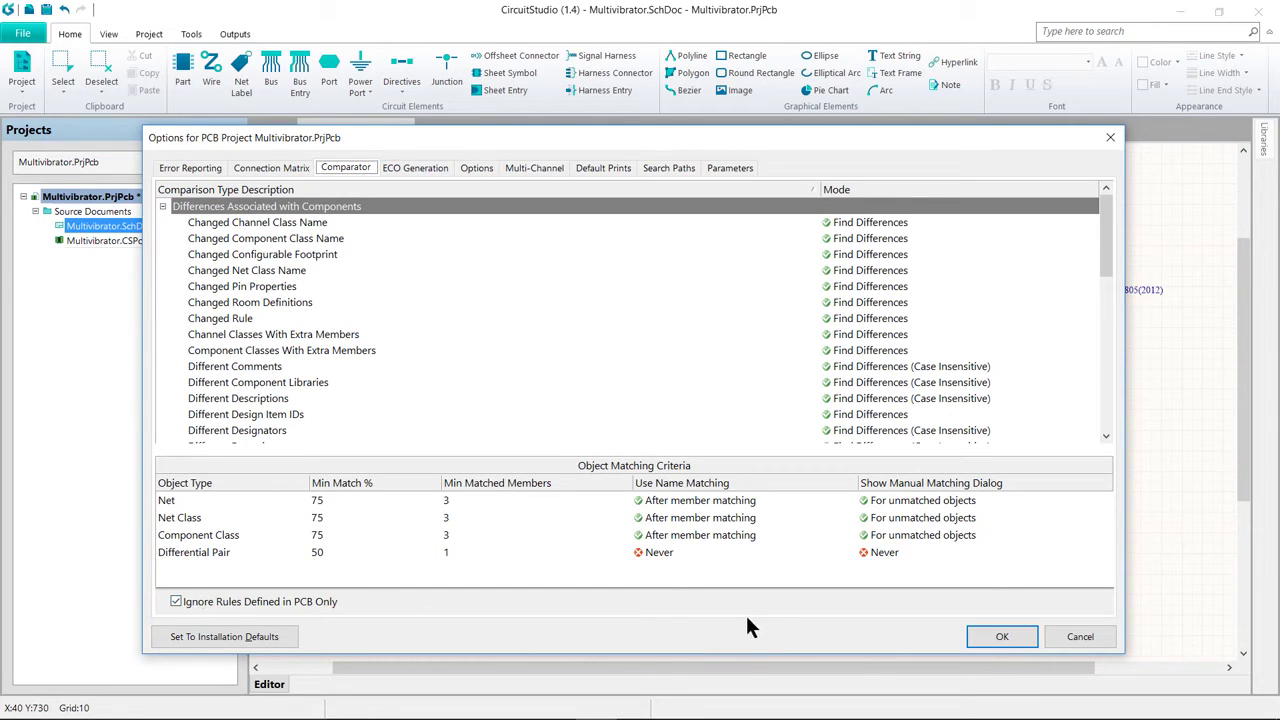
pyautogui.click(984, 633)
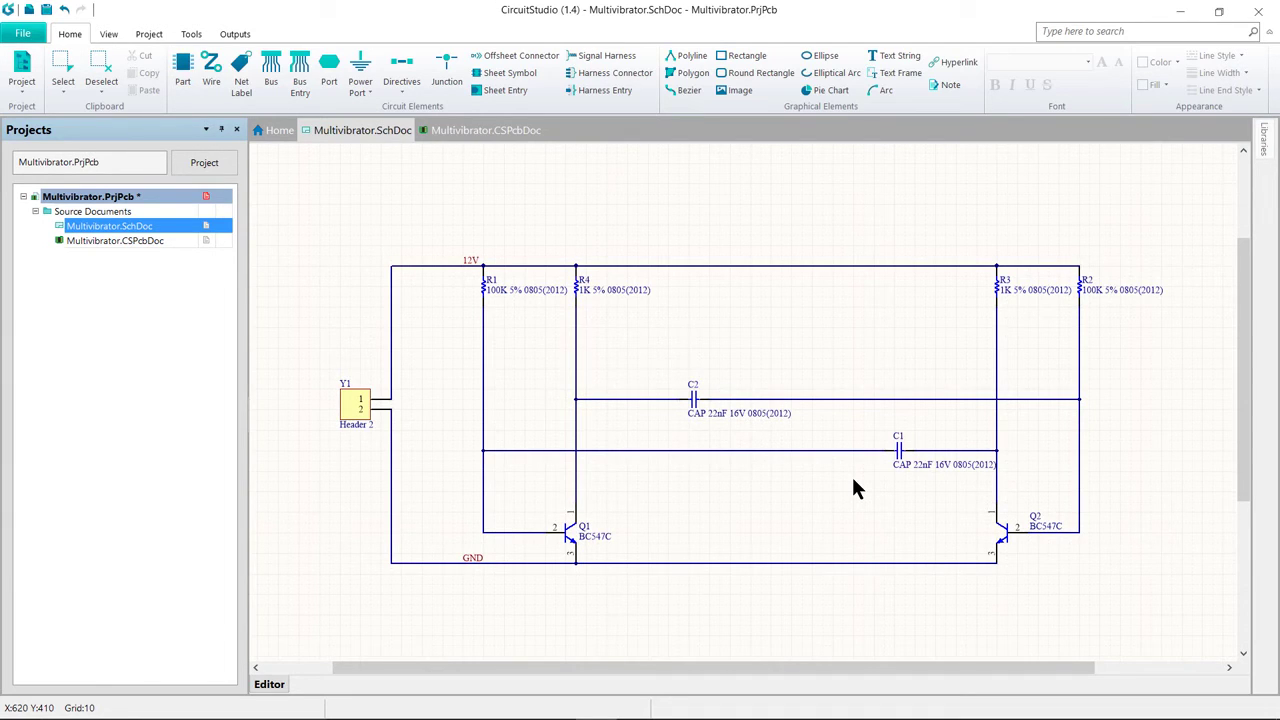
# Compile the Multivibrator PCB project and display the compiler messages in a shorter pane that leaves the schematic visible.
pyautogui.rightClick(125, 203)
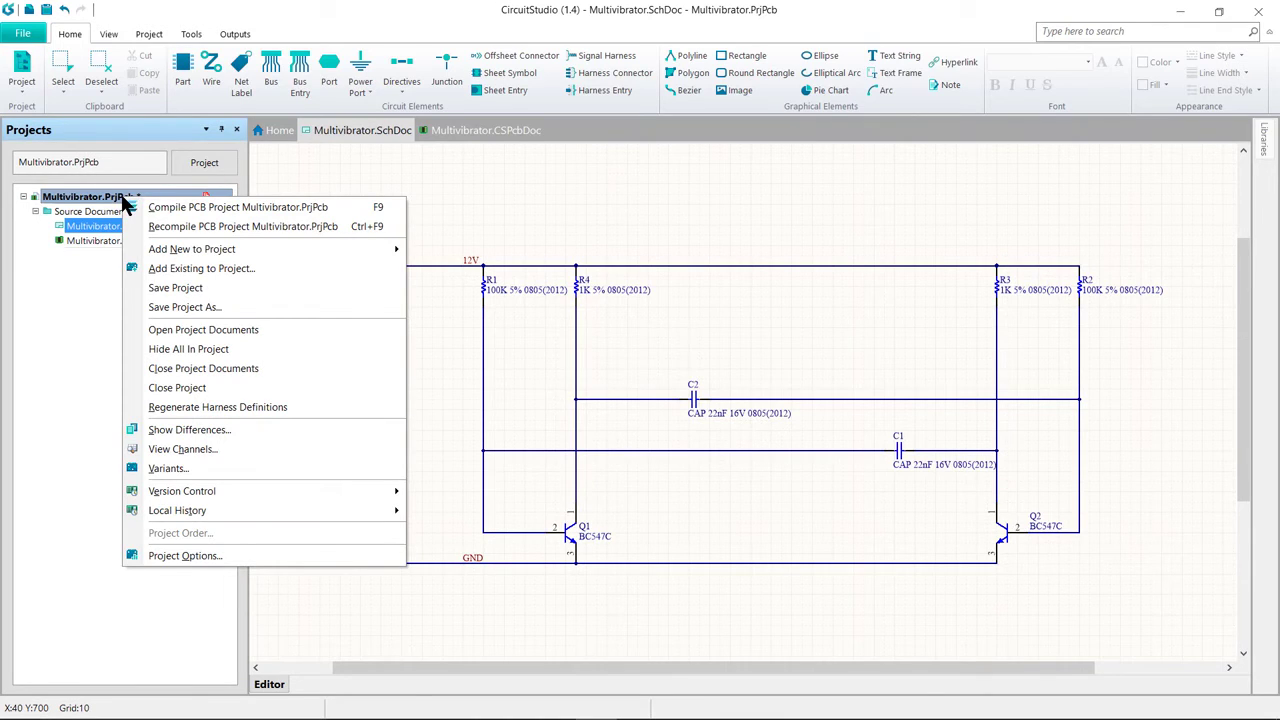
pyautogui.click(175, 208)
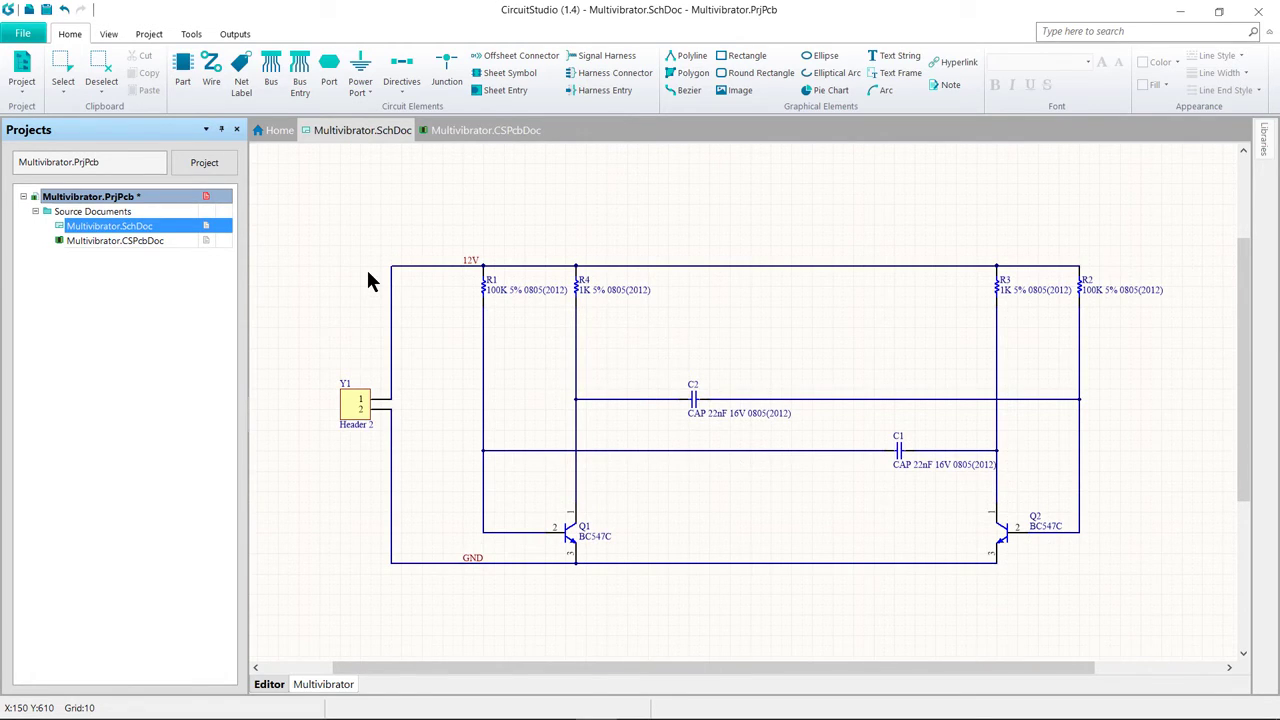
pyautogui.click(110, 34)
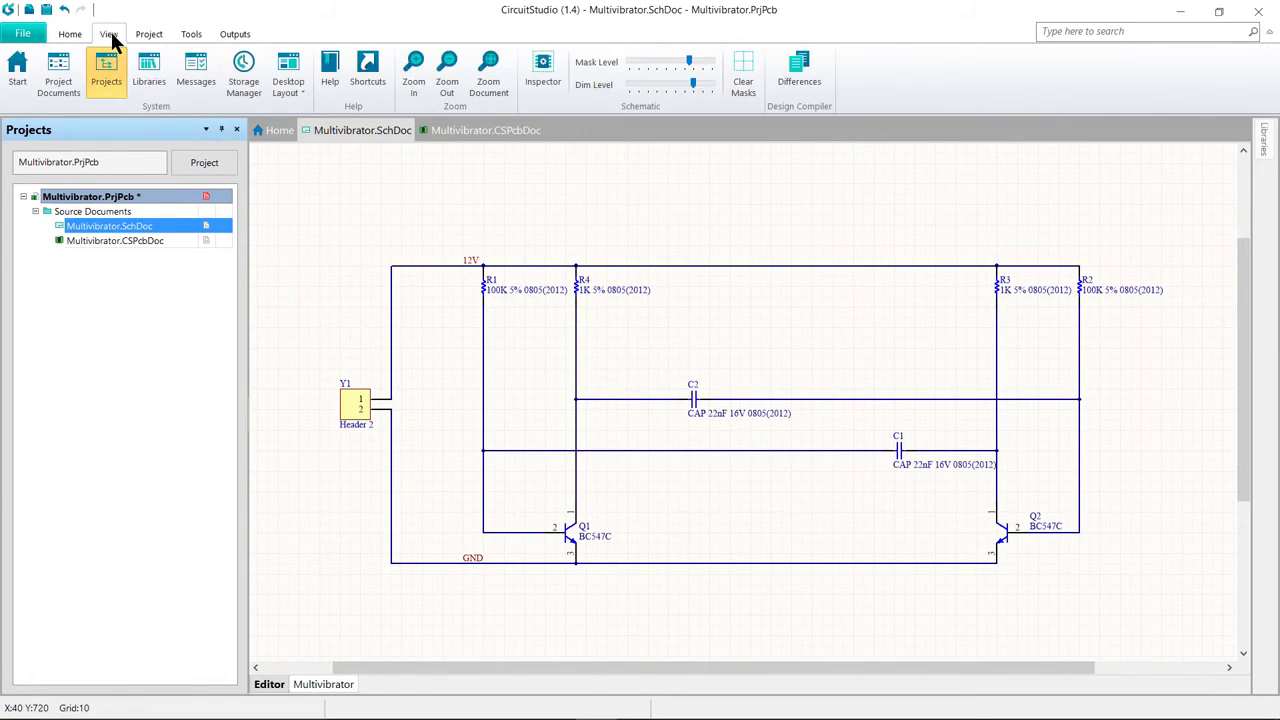
pyautogui.click(197, 78)
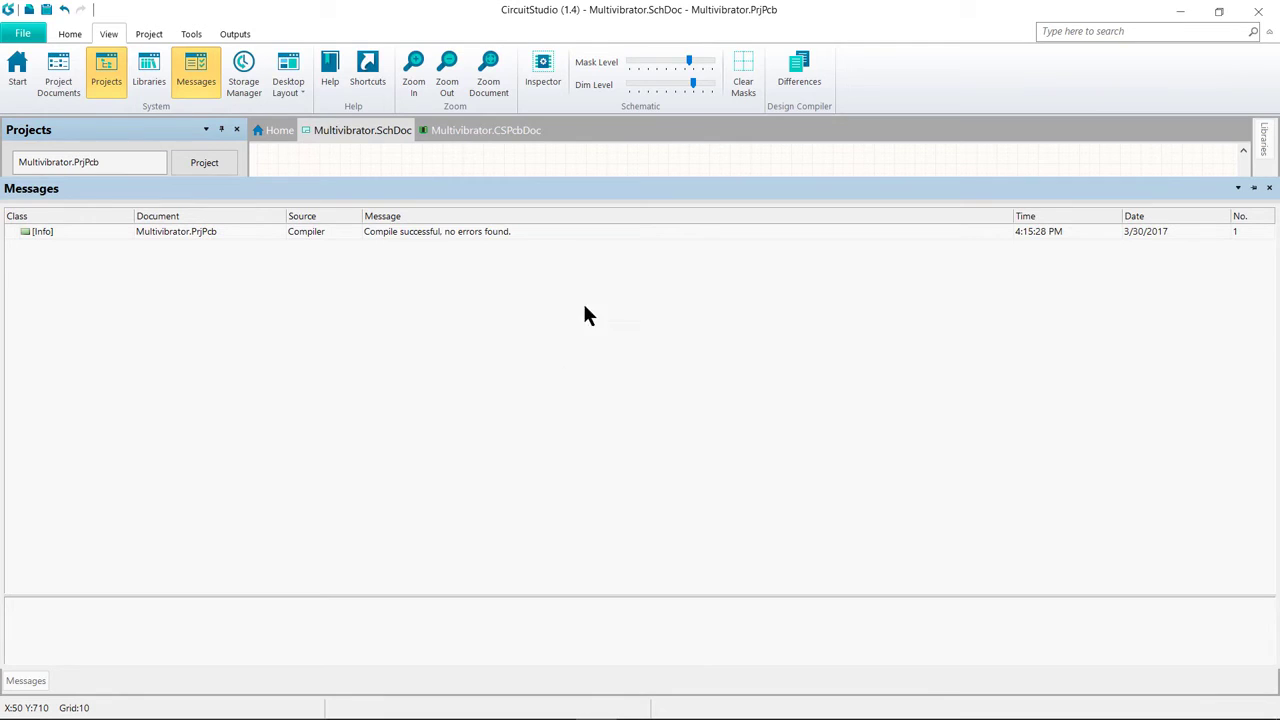
pyautogui.moveTo(617, 200); pyautogui.dragTo(619, 467)
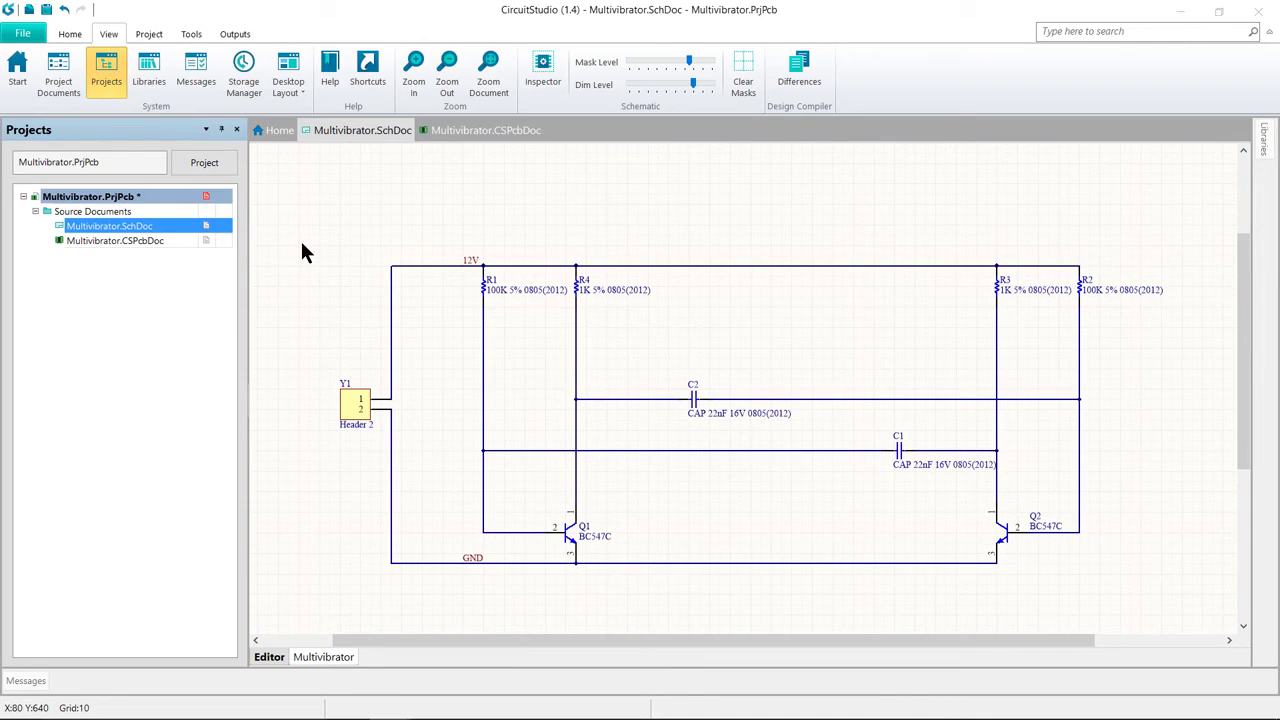
# Delete the wire connecting R1 to the base of Q1 and recompile the project.
pyautogui.click(484, 375)
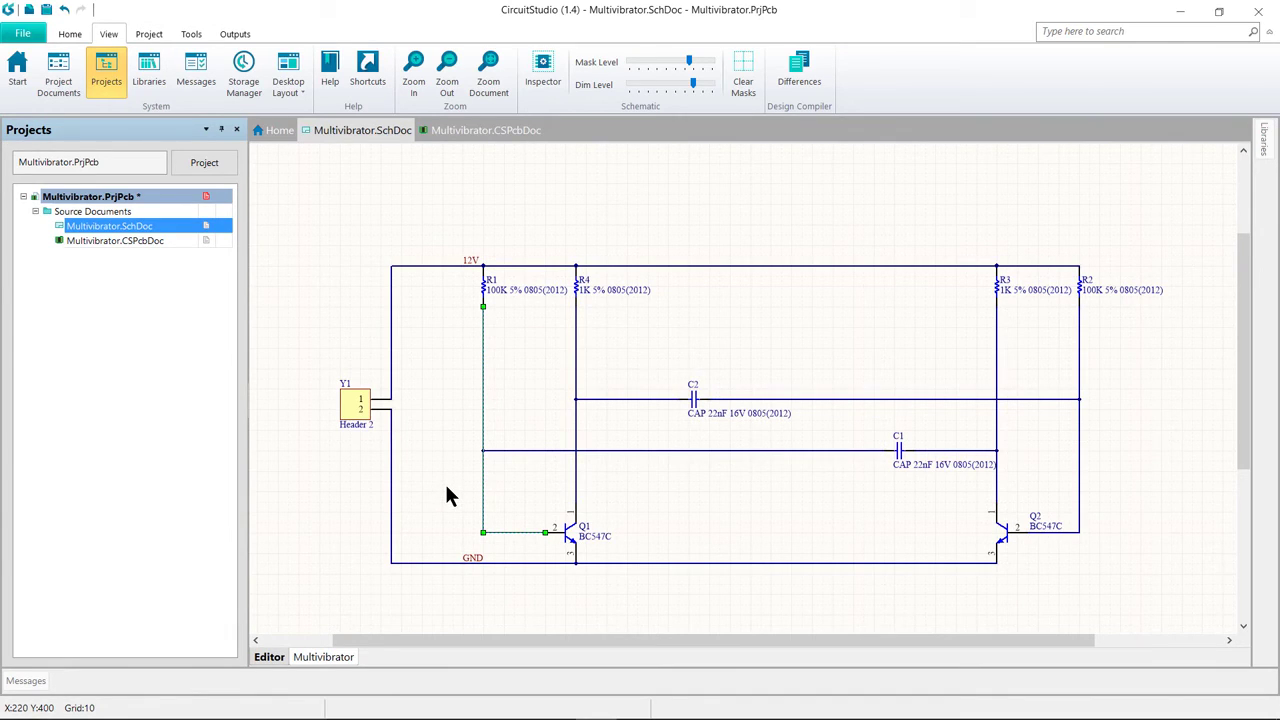
pyautogui.press('Delete')
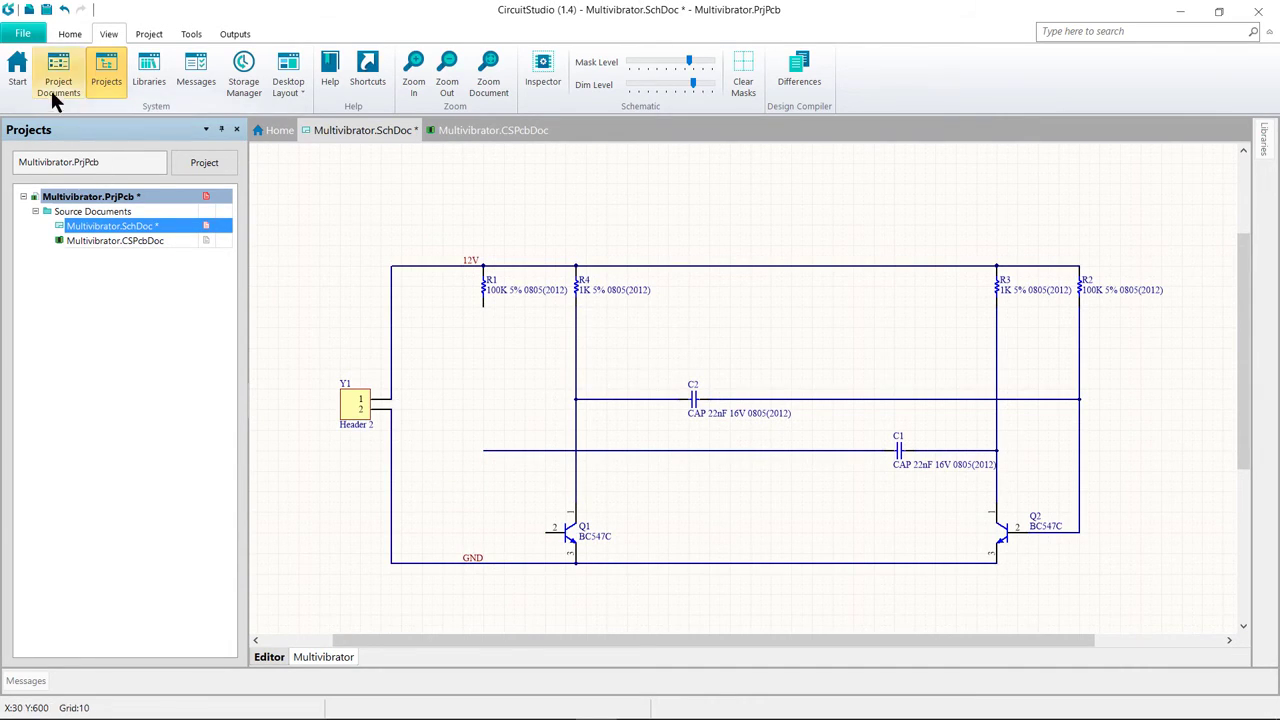
pyautogui.click(68, 34)
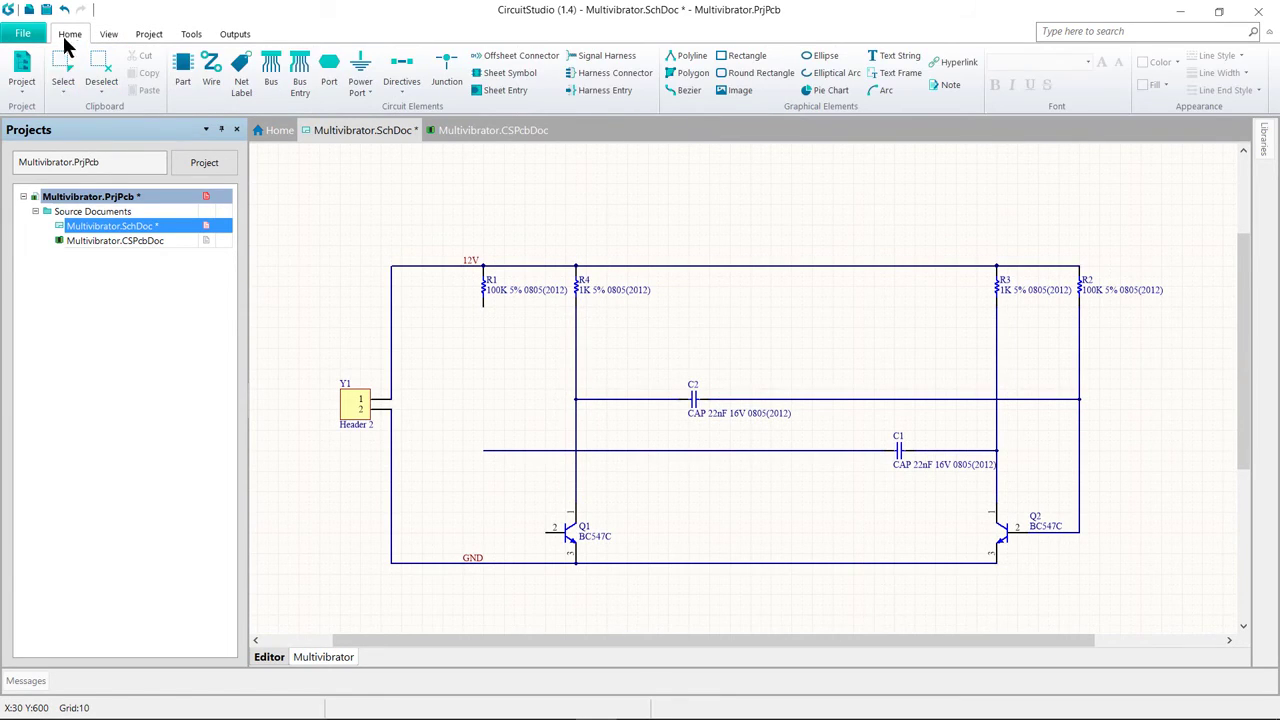
pyautogui.rightClick(100, 201)
pyautogui.click(88, 206)
pyautogui.click(26, 98)
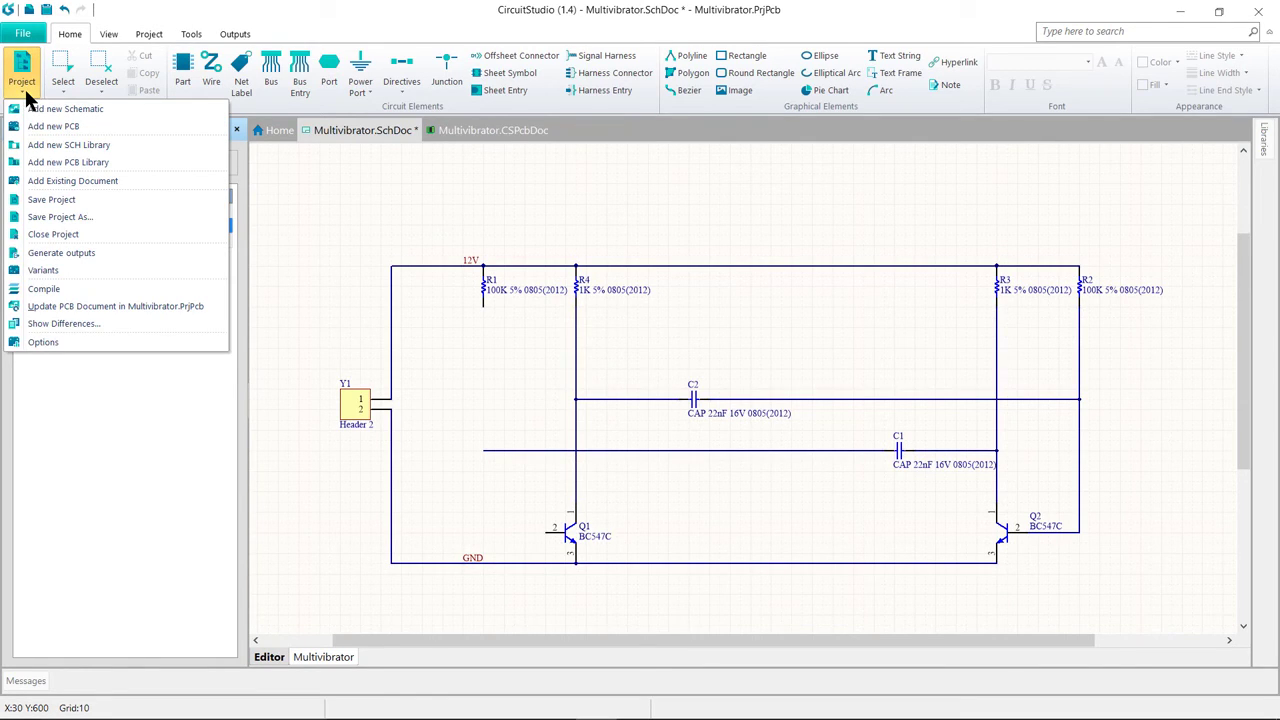
pyautogui.click(53, 287)
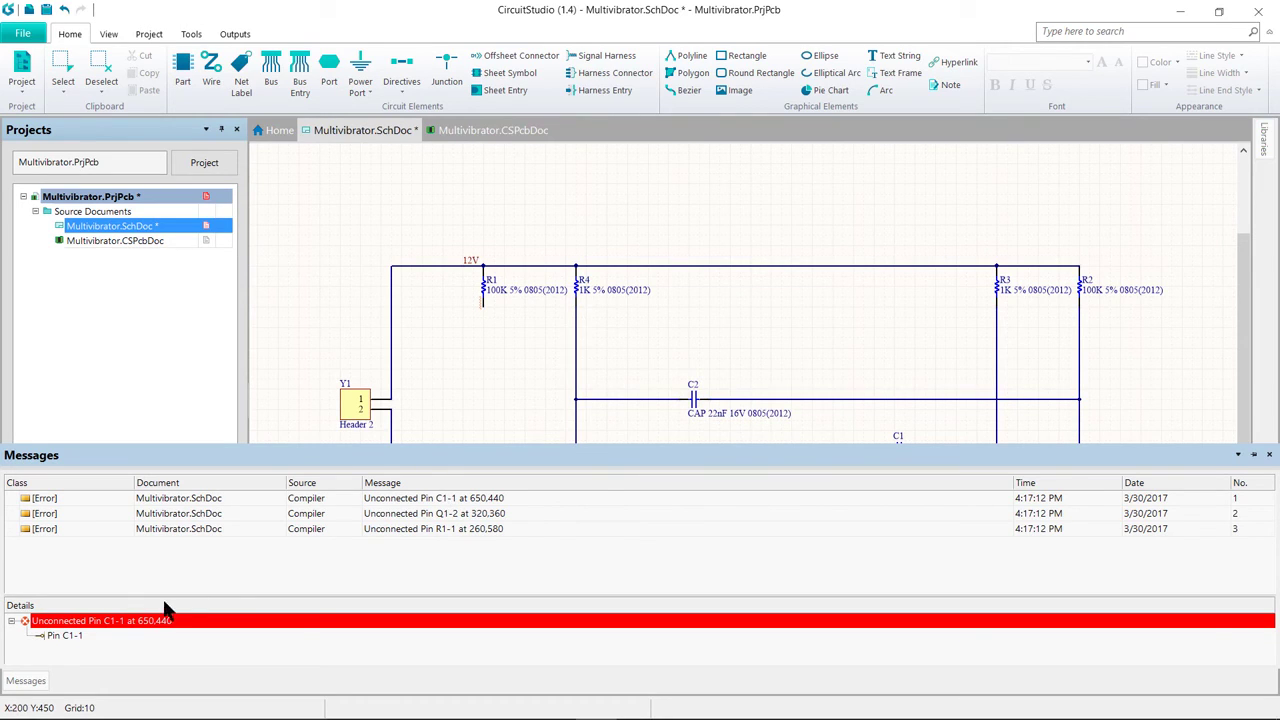
# Locate the unconnected pins C1-1 and Q1-2 in the schematic from the compile error details.
pyautogui.click(72, 636)
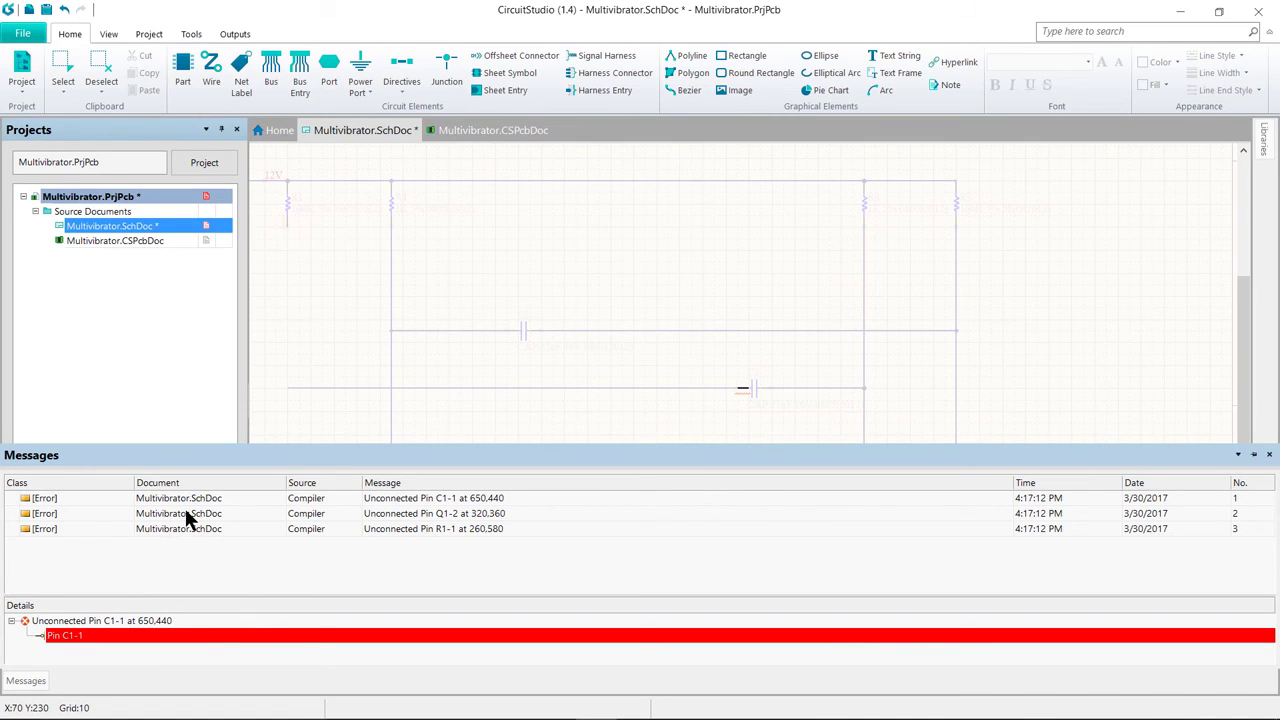
pyautogui.click(186, 514)
pyautogui.click(78, 637)
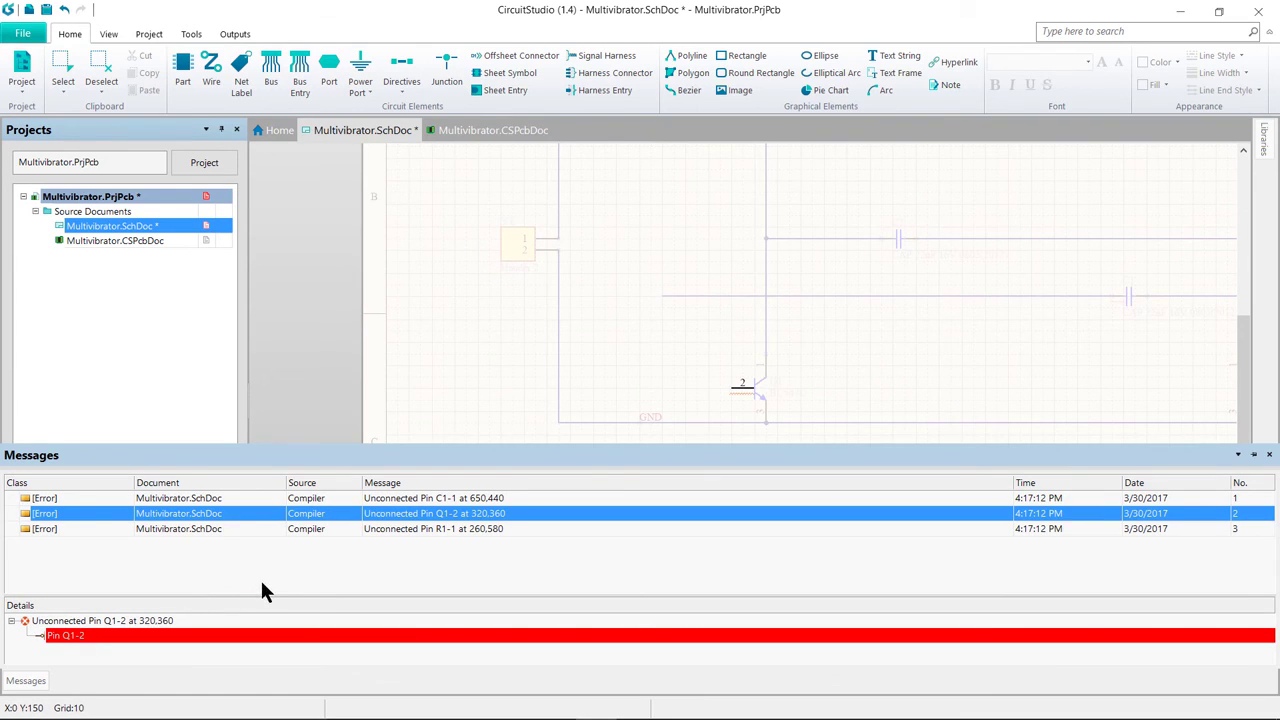
# Clear all entries from the compiler message list.
pyautogui.rightClick(326, 558)
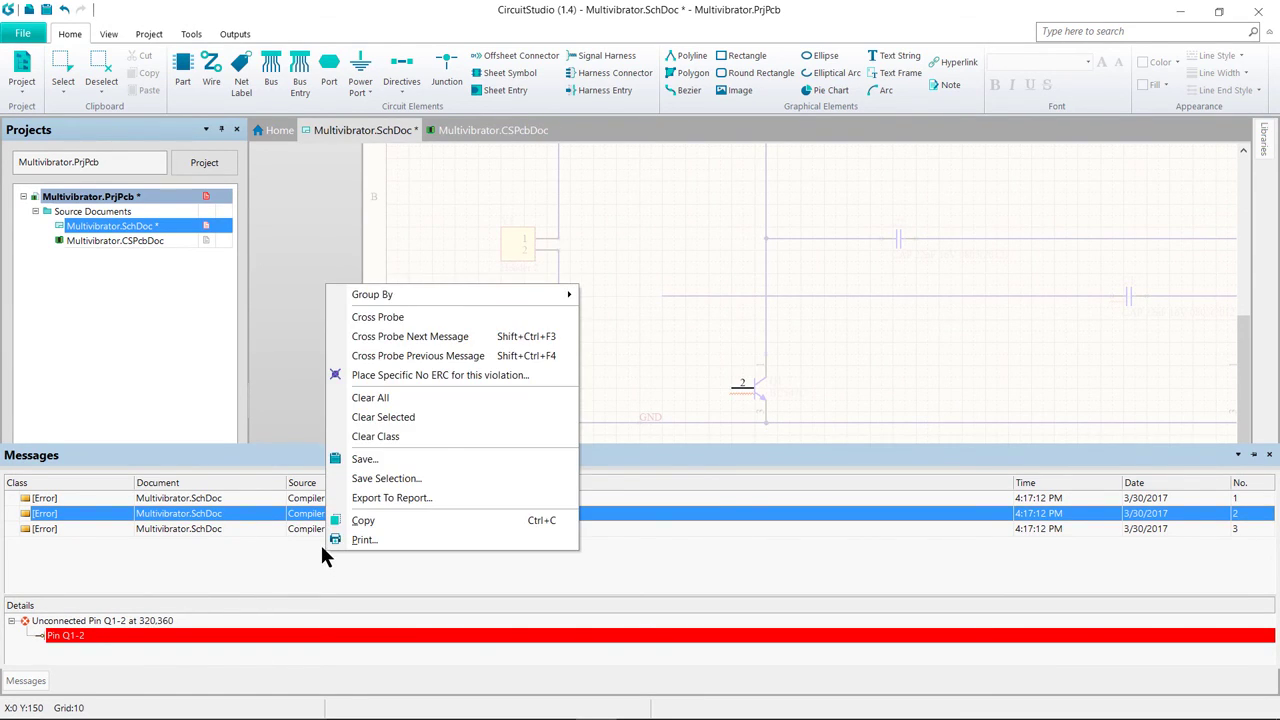
pyautogui.click(383, 400)
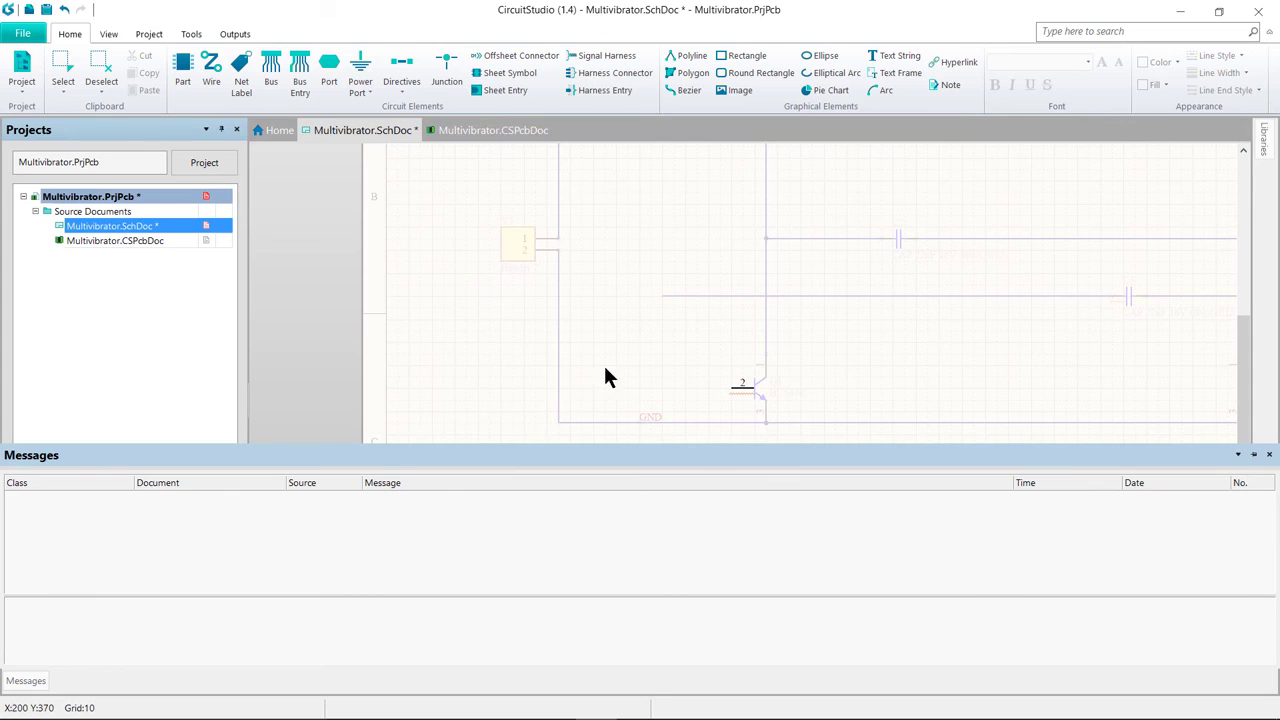
pyautogui.moveTo(664, 340); pyautogui.dragTo(631, 343, button='right')
pyautogui.moveTo(631, 343); pyautogui.dragTo(623, 340, button='middle')
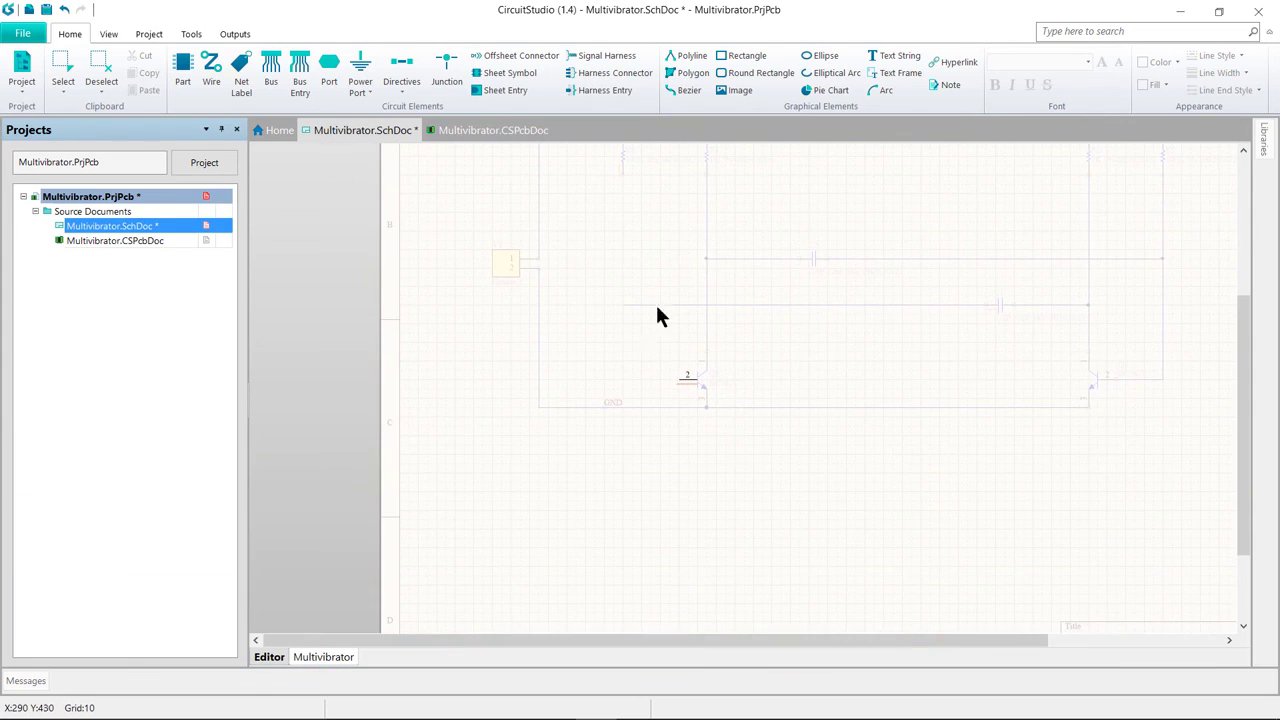
pyautogui.moveTo(655, 304); pyautogui.dragTo(680, 305, button='right')
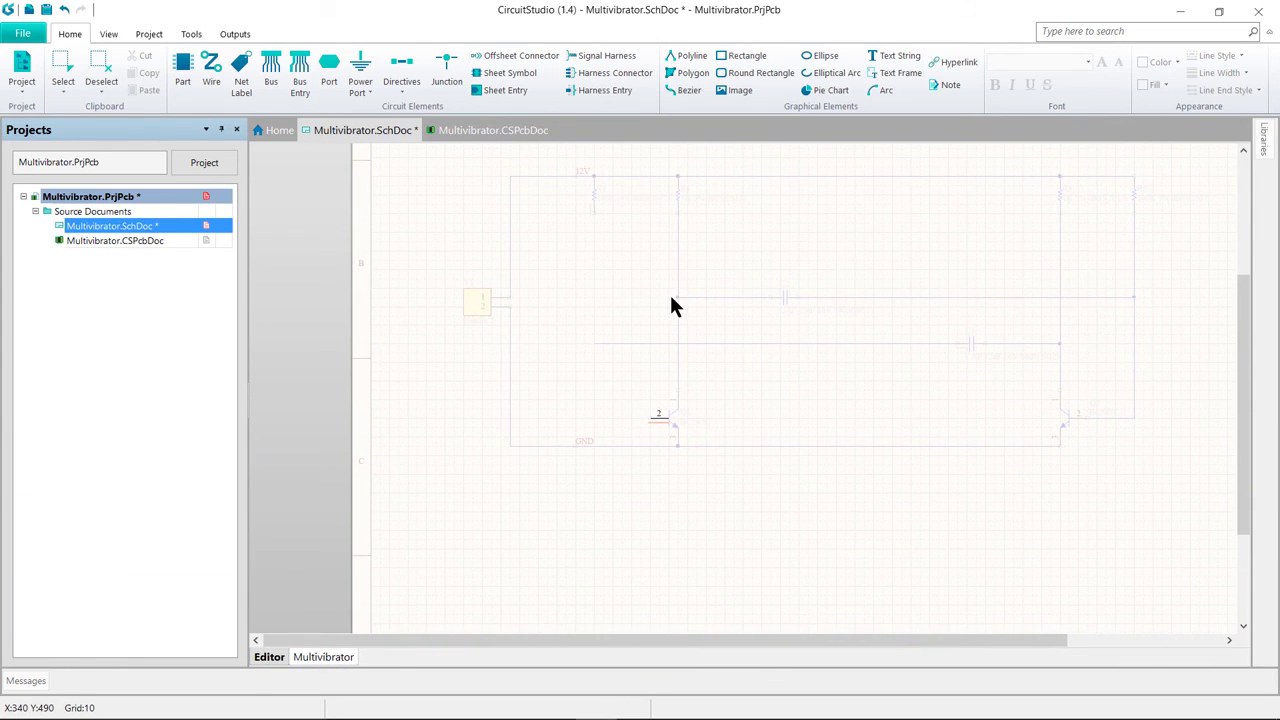
# Undo the deletion of the wire between R1 and the base of Q1, and compile the PCB project with its compiler messages displayed.
pyautogui.click(63, 12)
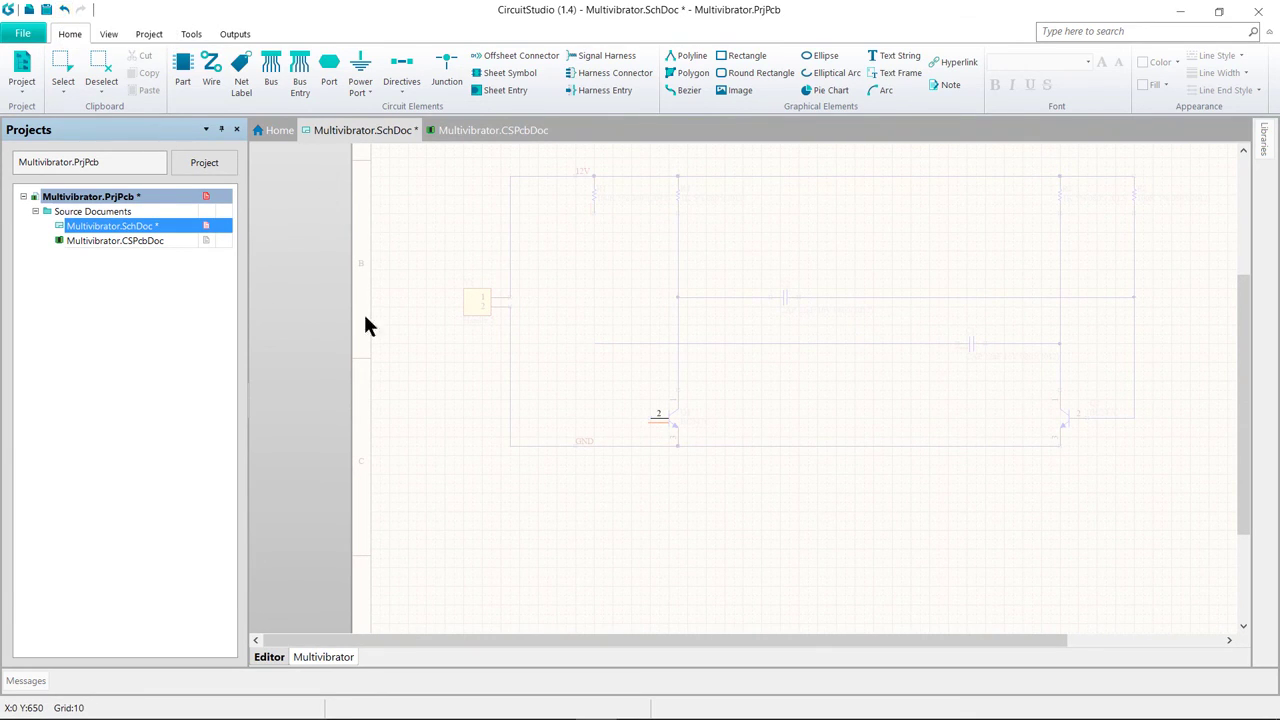
pyautogui.click(502, 375)
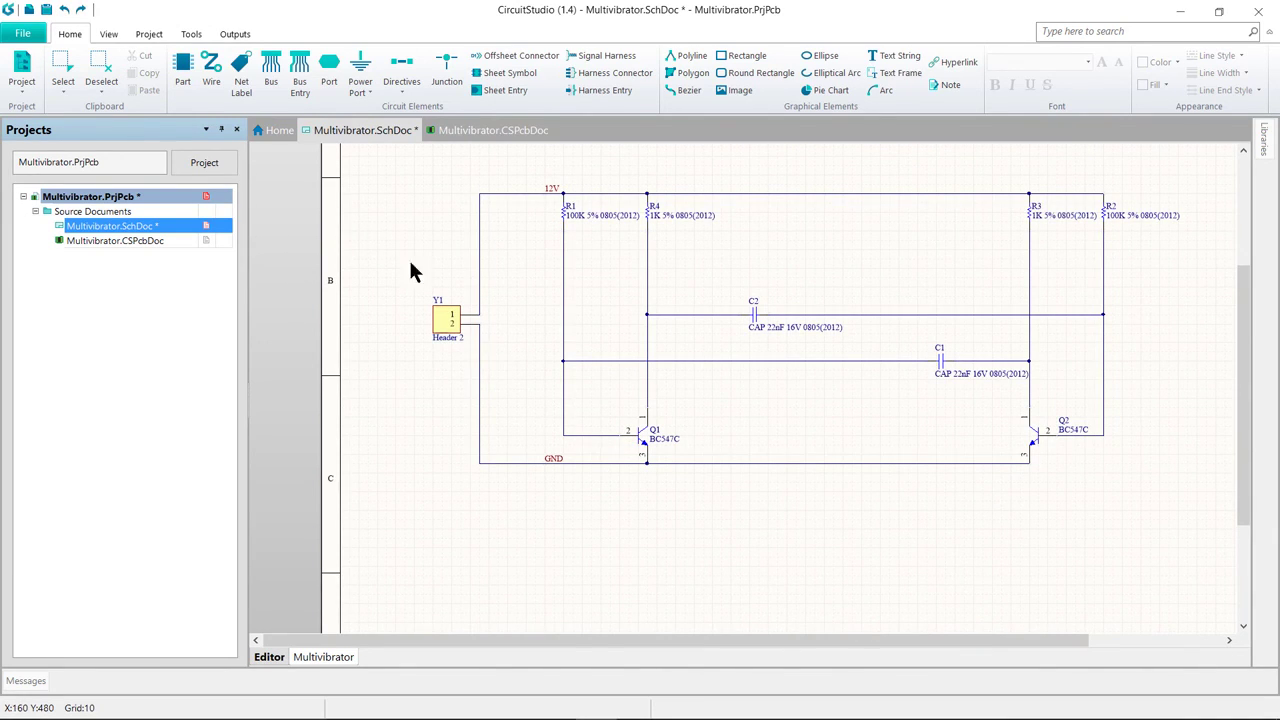
pyautogui.rightClick(104, 199)
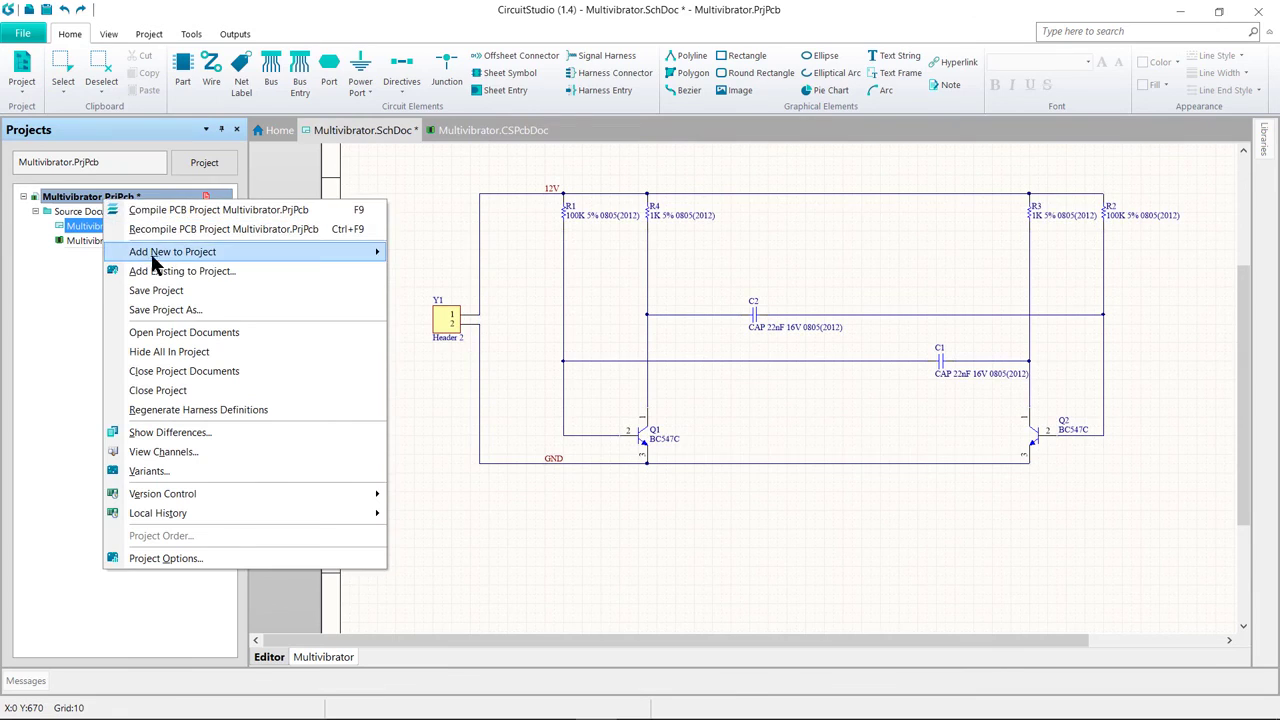
pyautogui.click(202, 214)
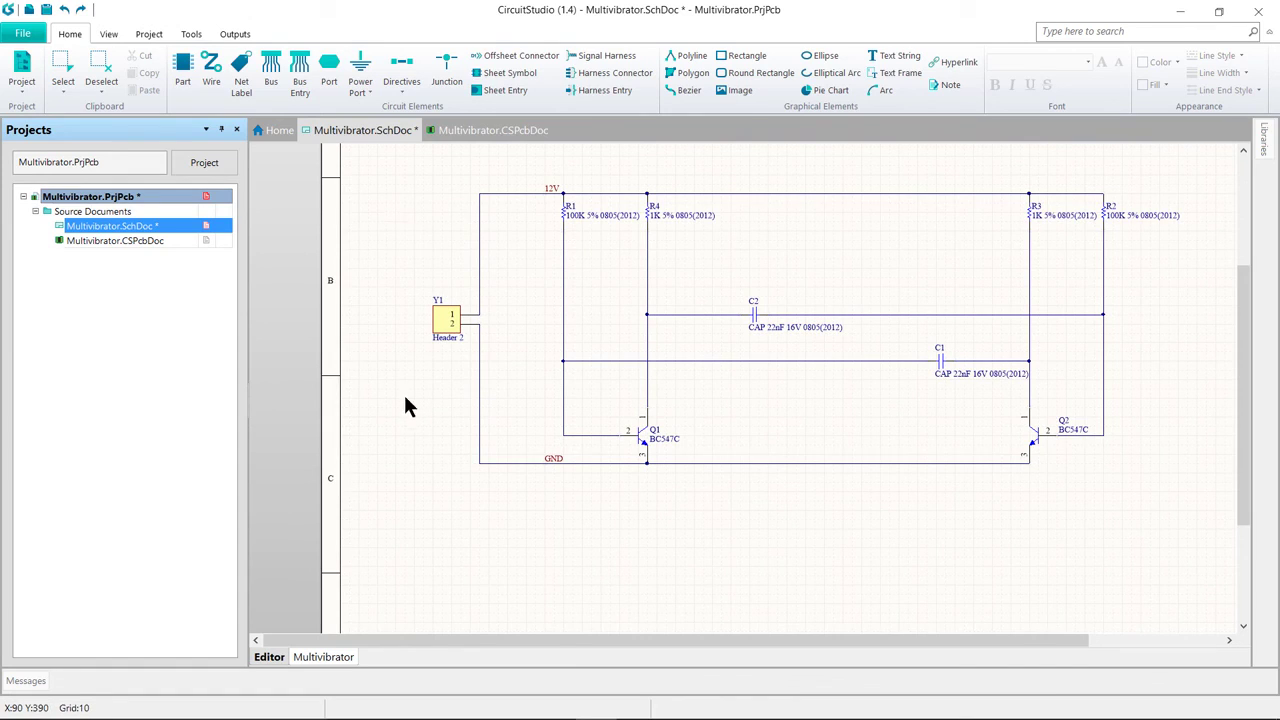
pyautogui.click(30, 681)
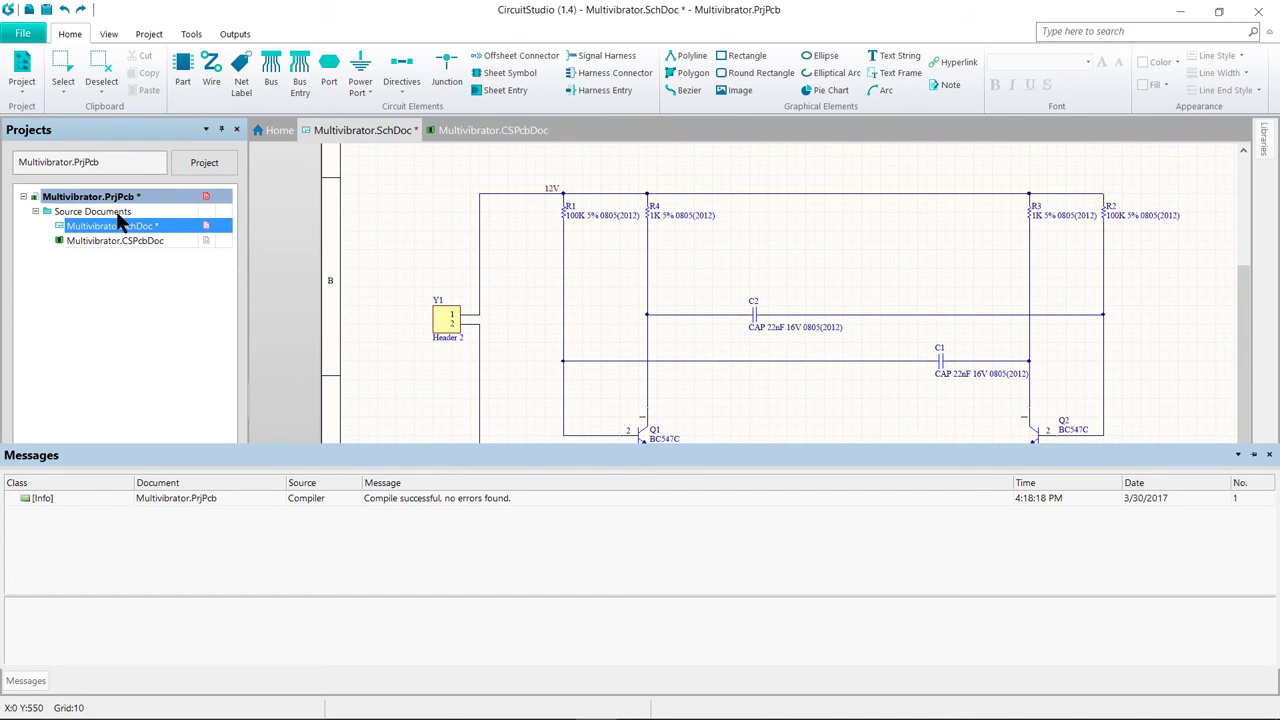
# Save all modified documents together with the Multivibrator project.
pyautogui.click(24, 34)
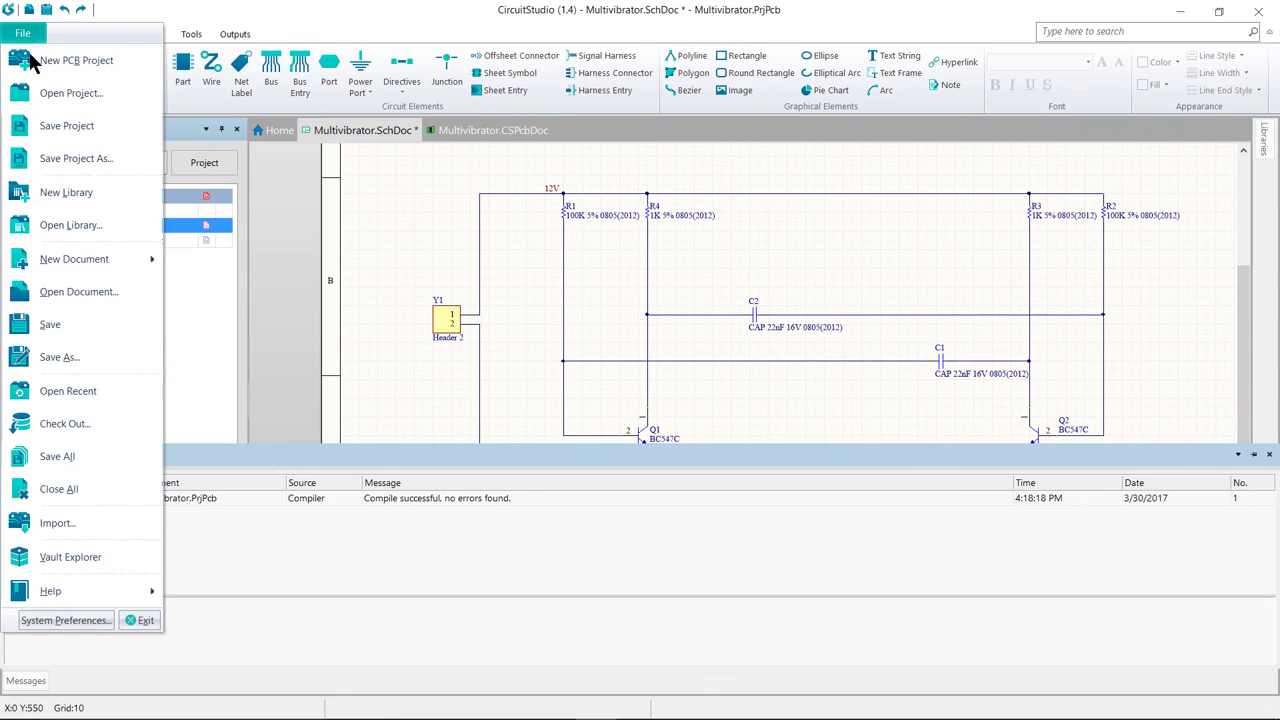
pyautogui.click(57, 457)
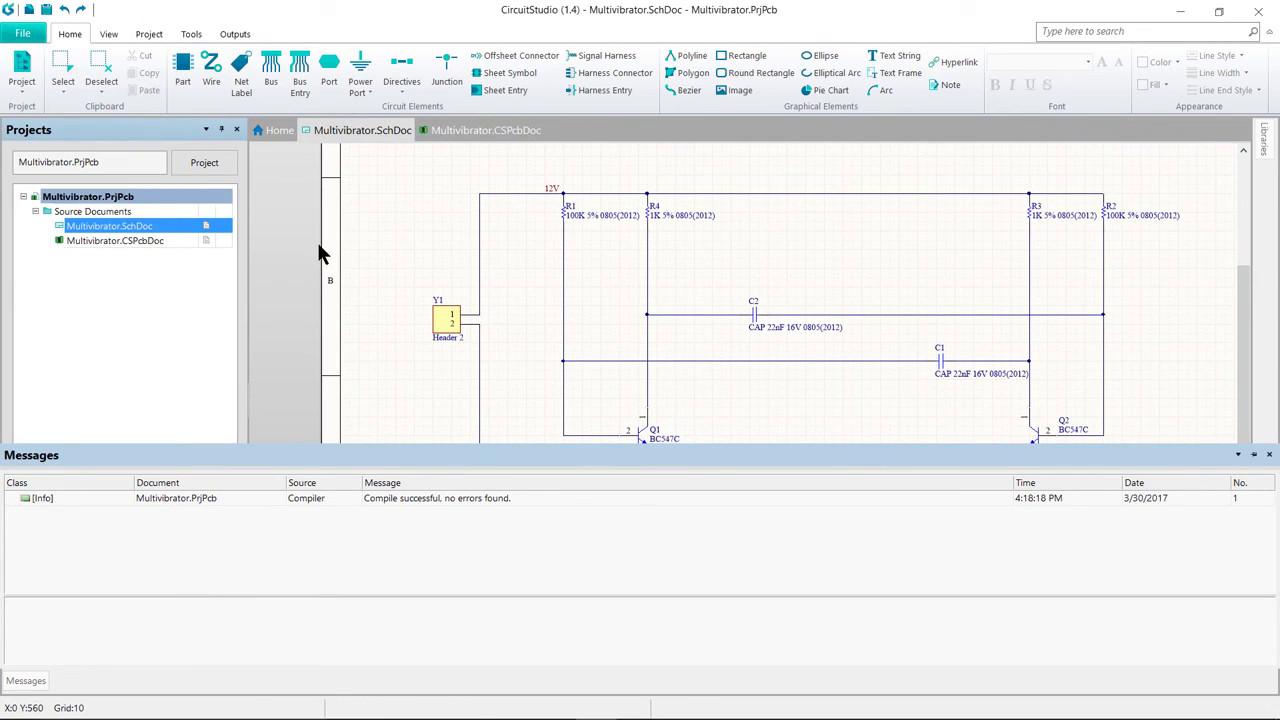